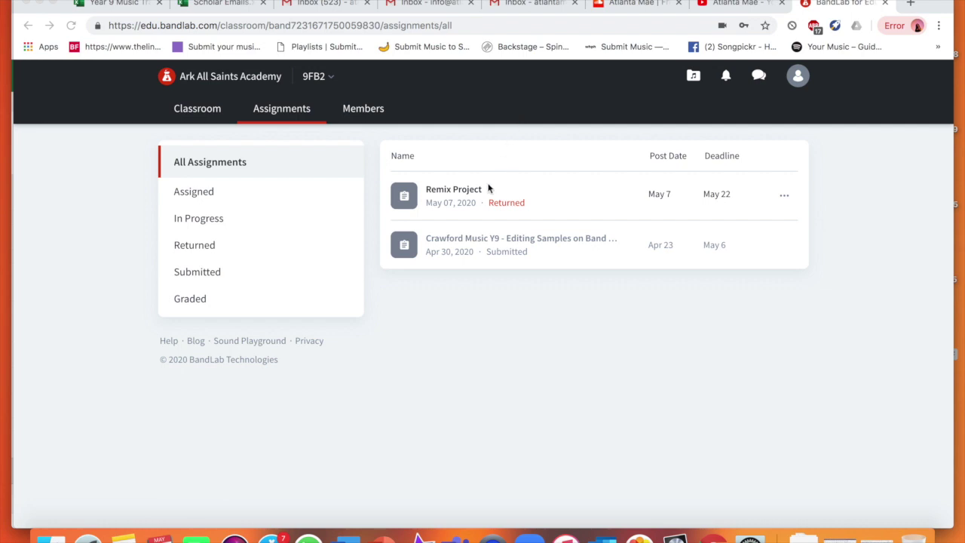
# Step: Open the returned Remix Project assignment in the Mix Editor and hide the assignment brief
pyautogui.click(458, 192)
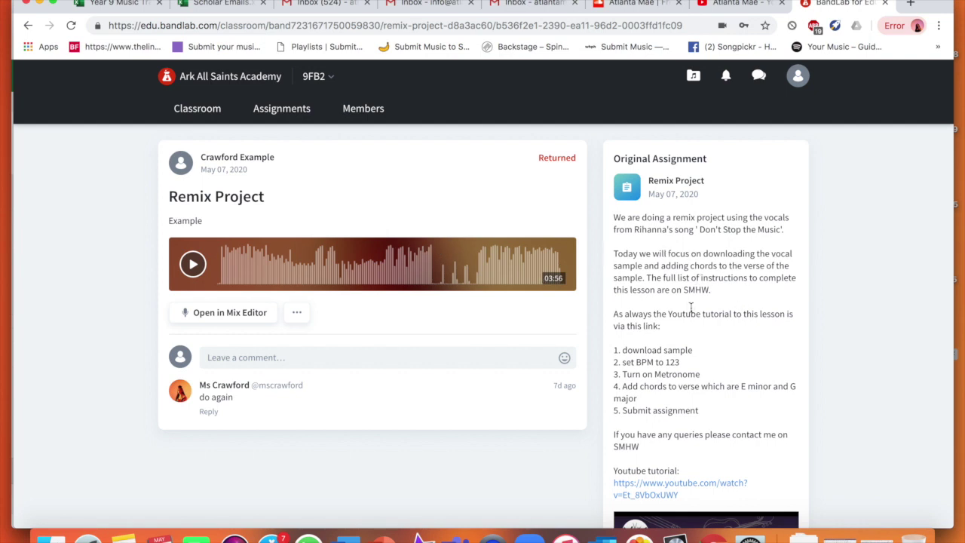
pyautogui.click(225, 317)
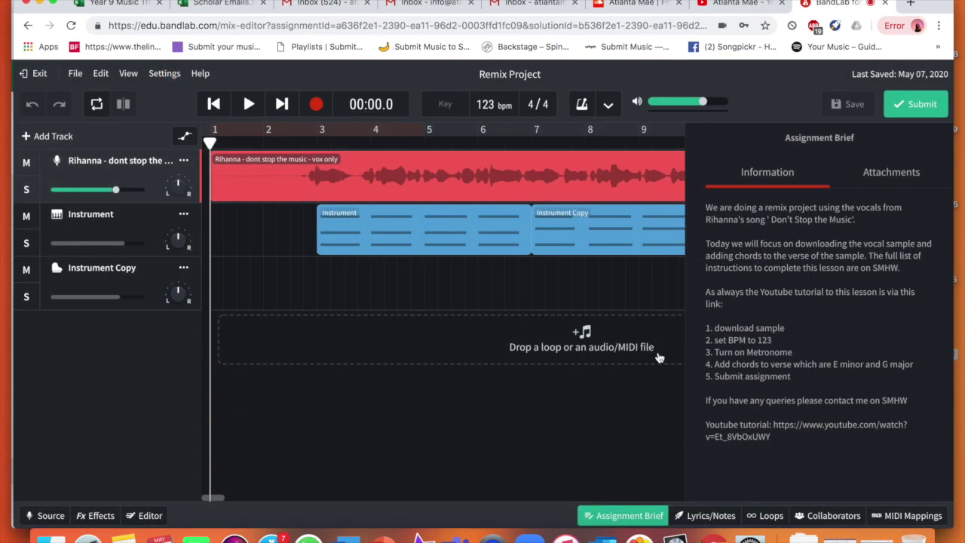
pyautogui.click(599, 519)
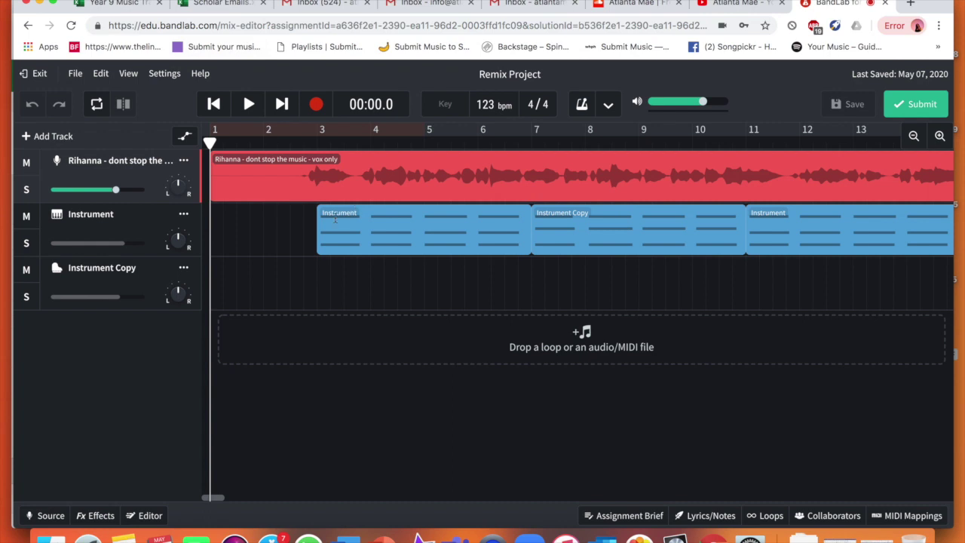
# Step: Play the project from the beginning and lower the Rihanna vocal track's volume slightly during playback
pyautogui.hscroll(1, 283, 166)
pyautogui.hscroll(3, 283, 166)
pyautogui.hscroll(-3, 264, 121)
pyautogui.click(249, 103)
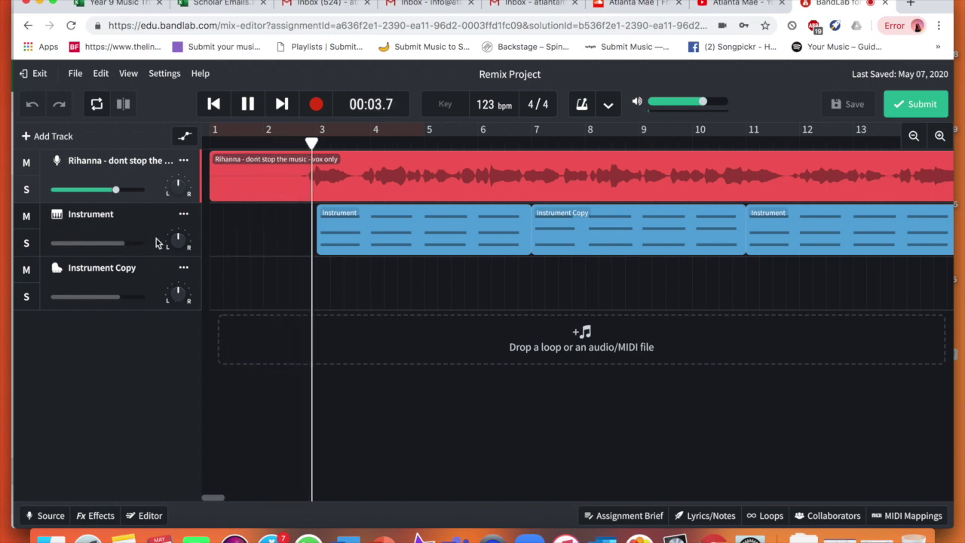
pyautogui.moveTo(114, 189); pyautogui.dragTo(99, 189)
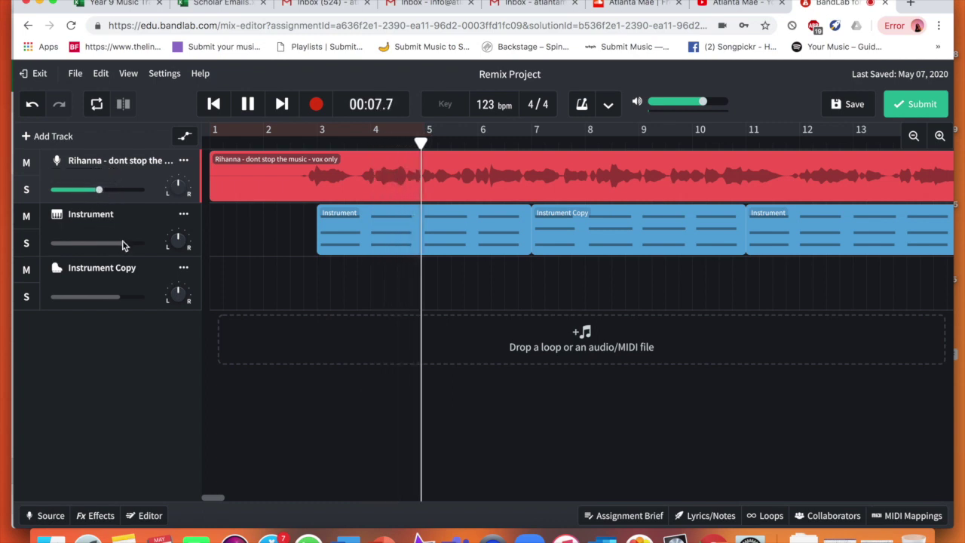
pyautogui.moveTo(100, 190); pyautogui.dragTo(100, 189)
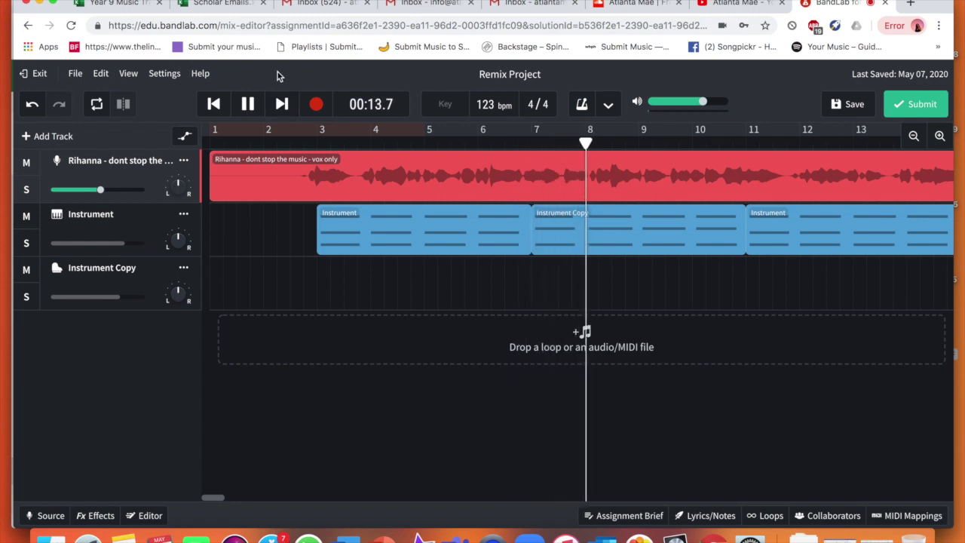
pyautogui.click(248, 104)
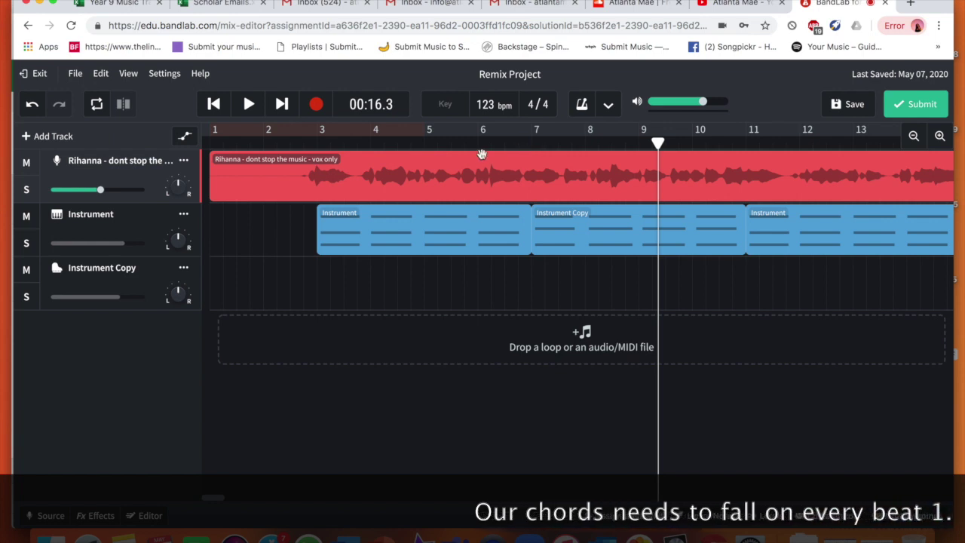
# Step: Return the playhead to the start of the song and play it with the metronome turned on
pyautogui.click(317, 140)
pyautogui.click(209, 143)
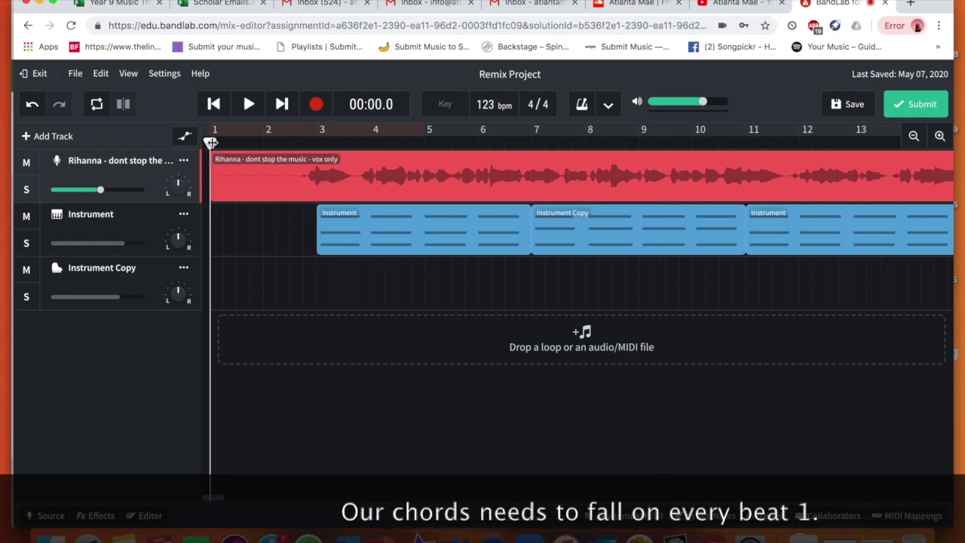
pyautogui.press('space')
pyautogui.click(581, 104)
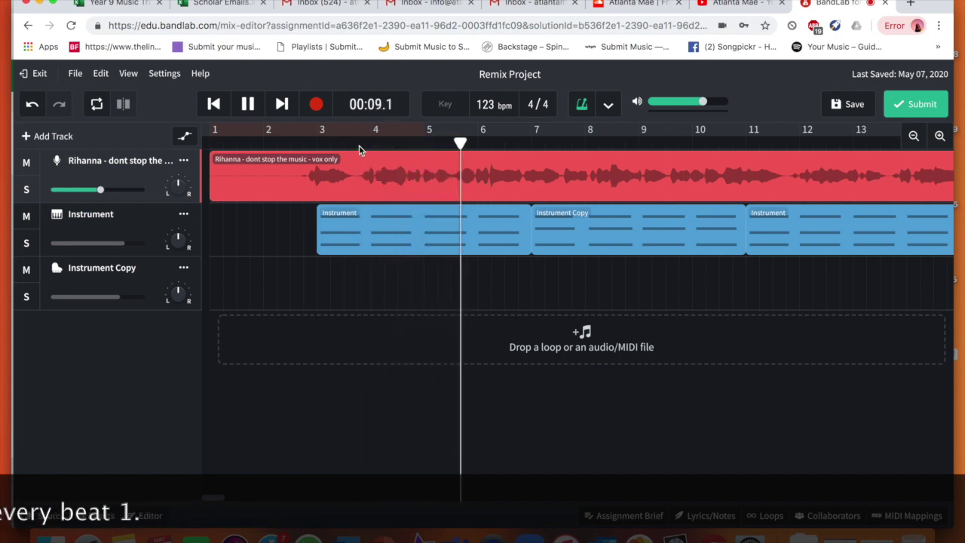
pyautogui.click(248, 106)
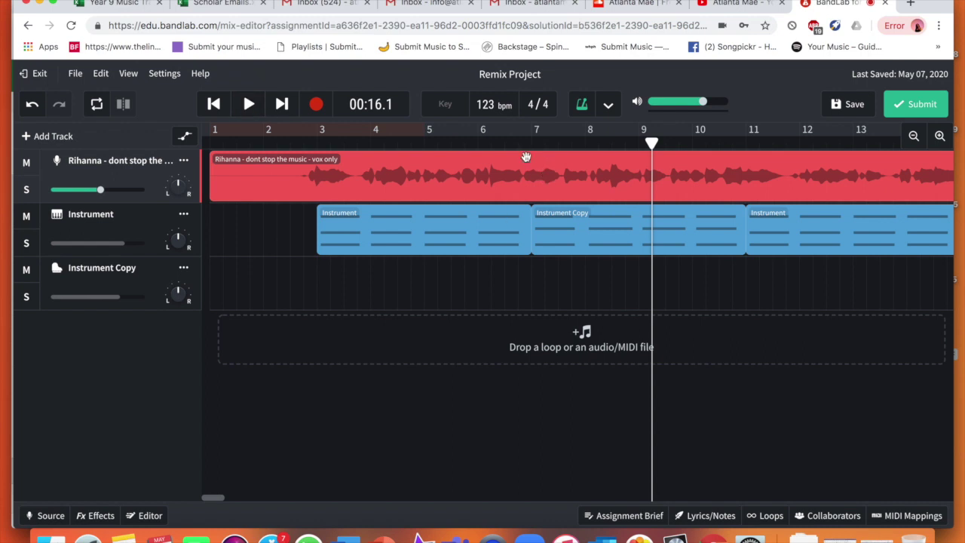
# Step: Play the song from bar 3 to compare the chords with the metronome
pyautogui.click(318, 142)
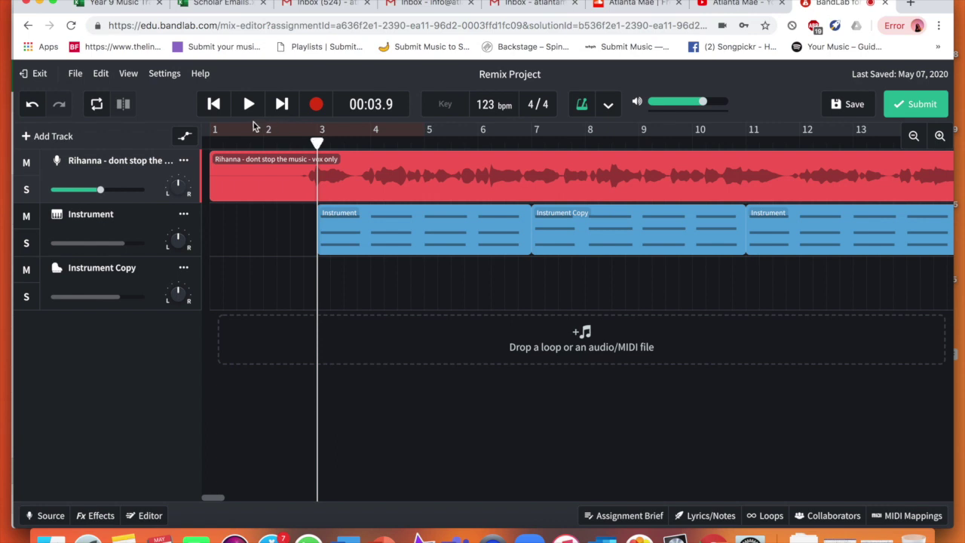
pyautogui.click(250, 104)
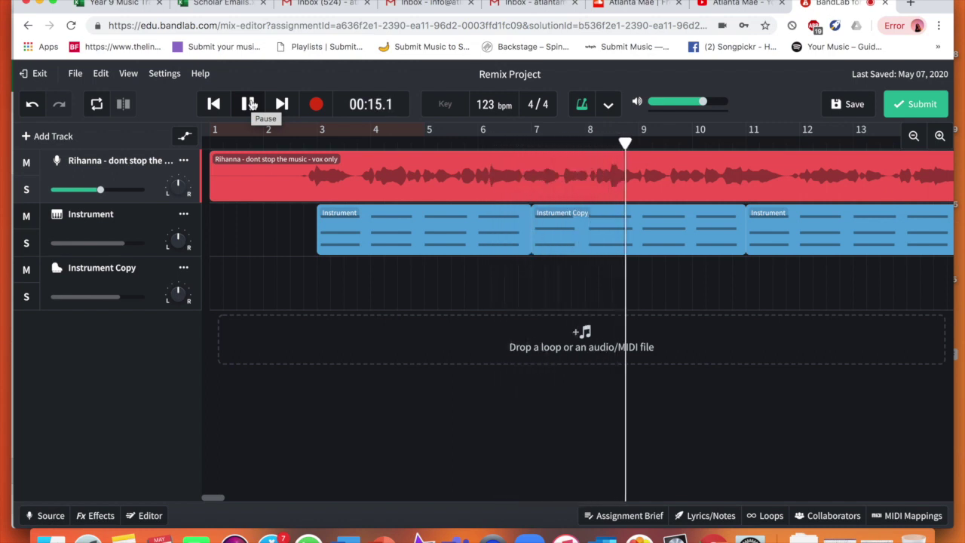
pyautogui.click(250, 104)
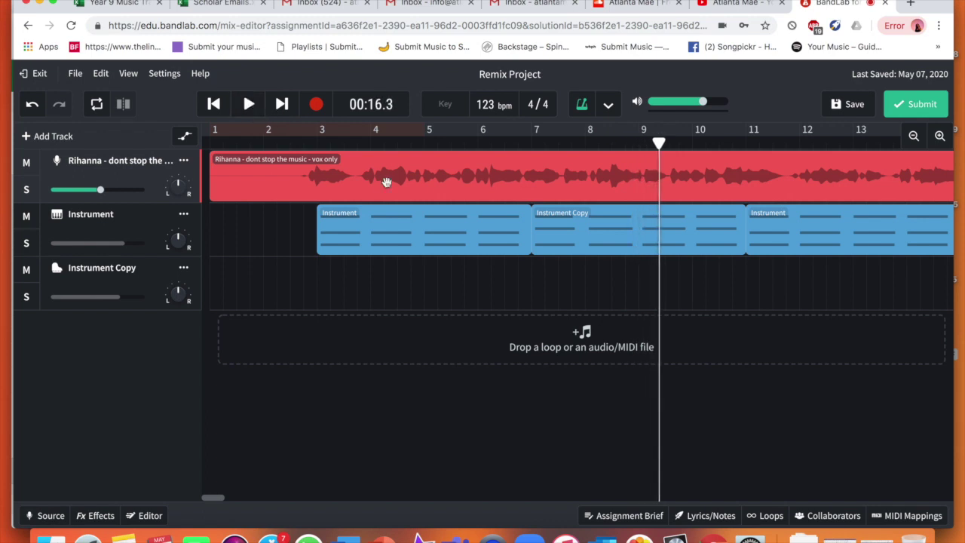
# Step: Open the Instrument track's chords in the MIDI Editor, with the first region at bar 3 selected
pyautogui.click(572, 239)
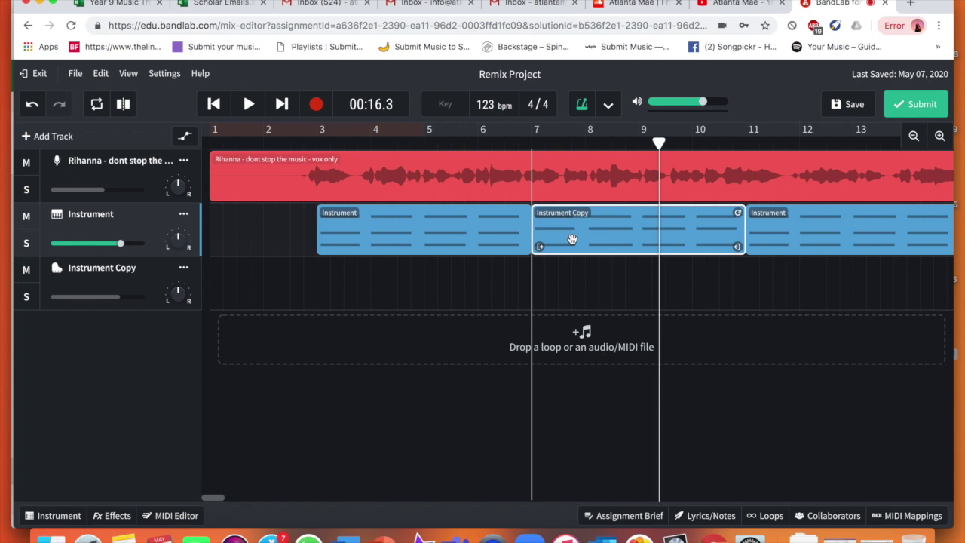
pyautogui.doubleClick(572, 239)
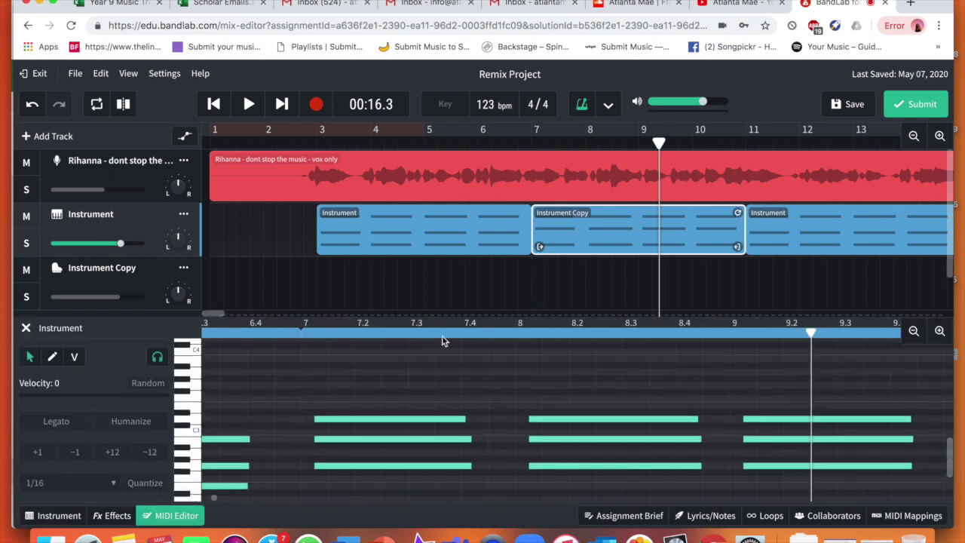
pyautogui.click(424, 220)
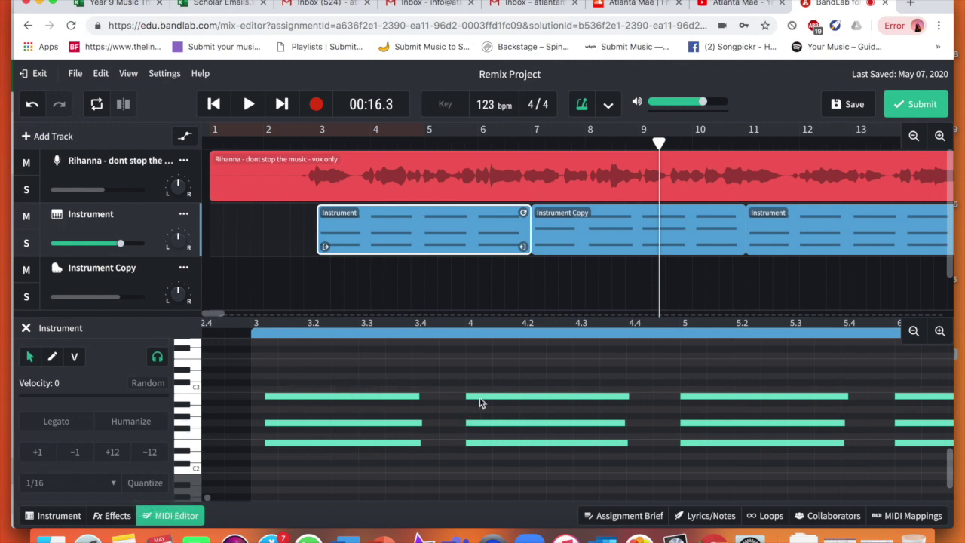
# Step: Examine where the Instrument track's chords start relative to beat 1 of each bar, and move the playhead to about the middle of bar 4
pyautogui.hscroll(5, 480, 402)
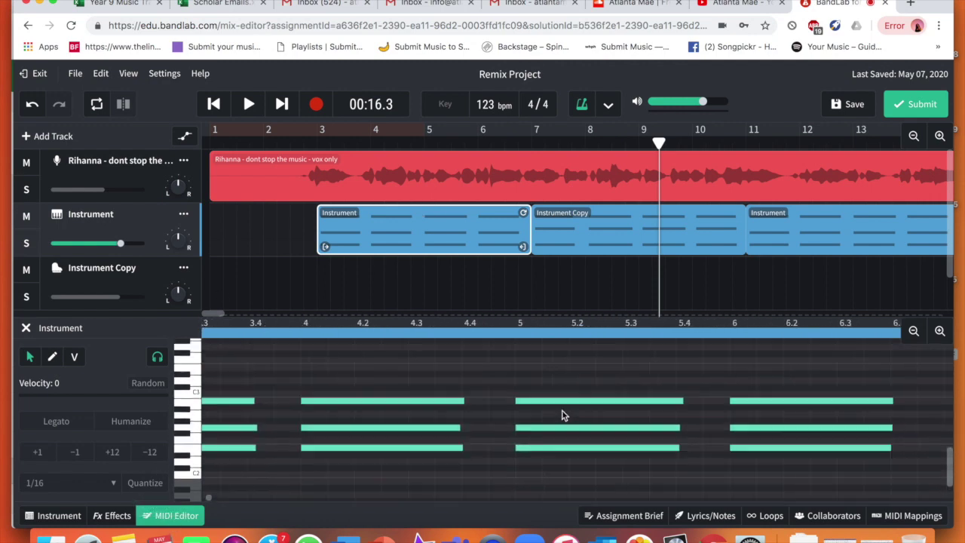
pyautogui.hscroll(10, 596, 438)
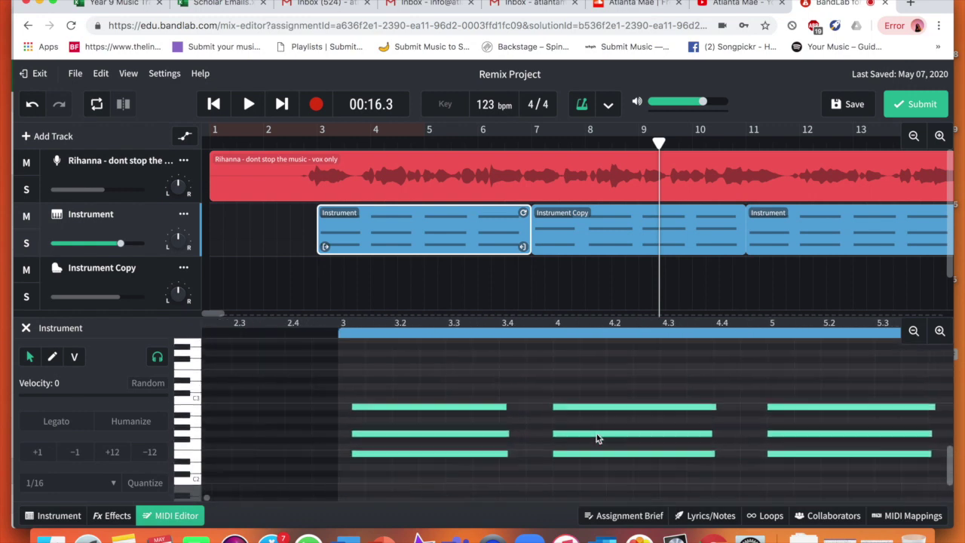
pyautogui.hscroll(15, 410, 408)
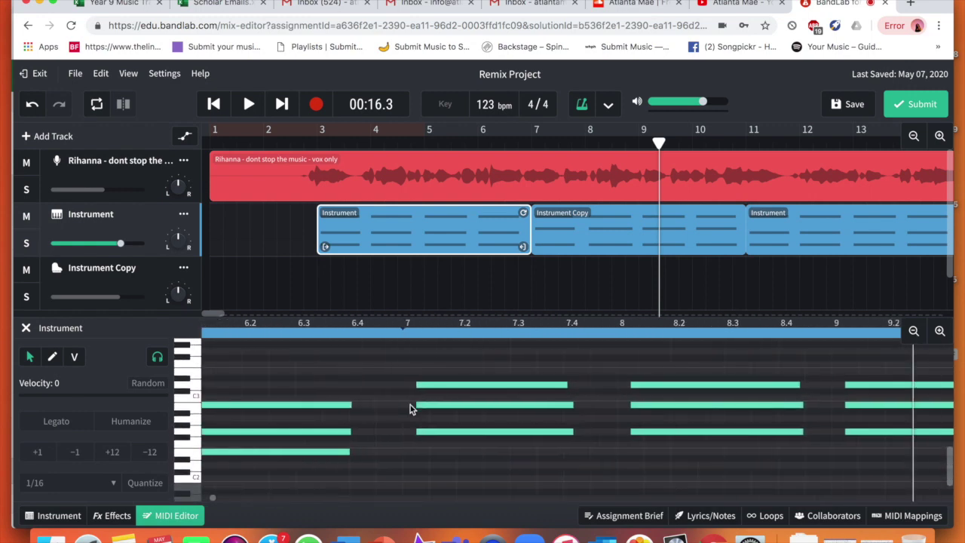
pyautogui.scroll(-1, 411, 407)
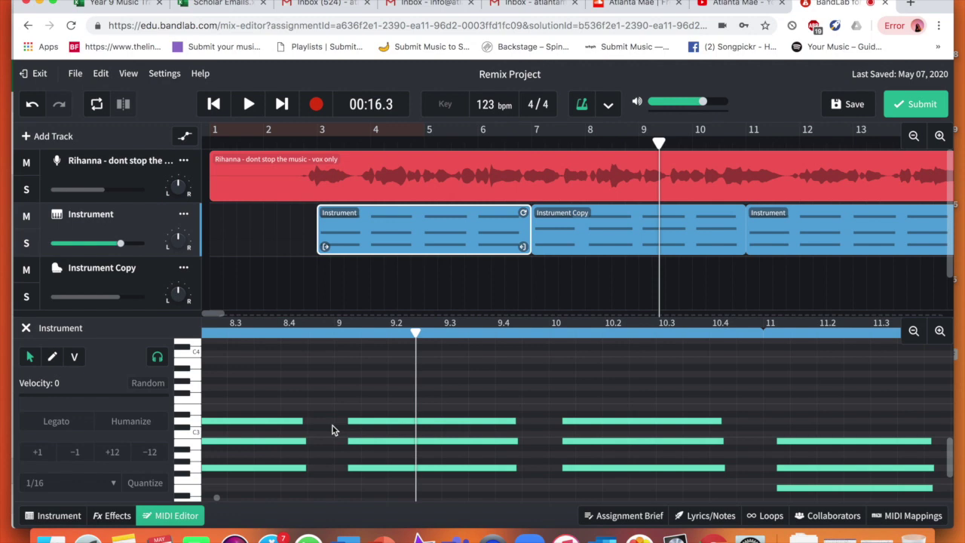
pyautogui.hscroll(-20, 335, 430)
pyautogui.scroll(10, 334, 429)
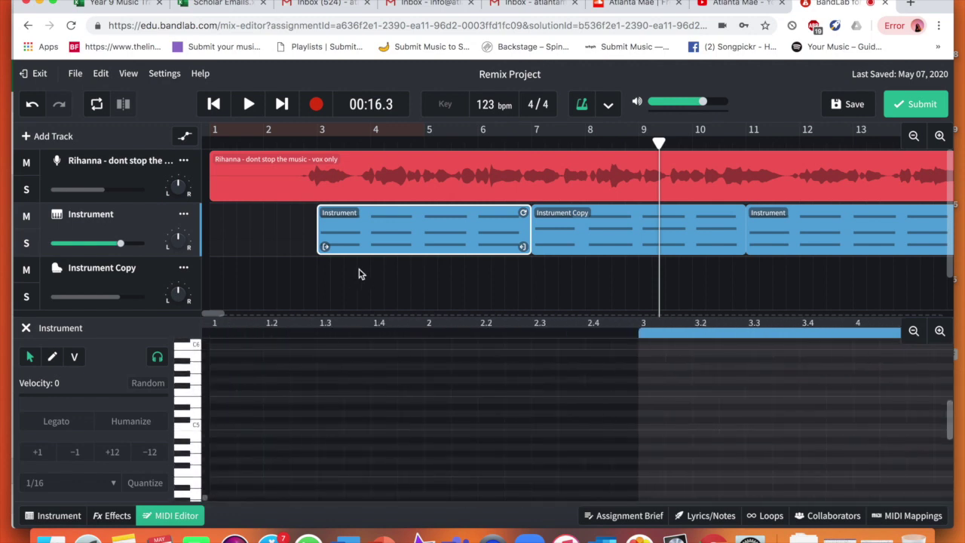
pyautogui.scroll(-1, 386, 196)
pyautogui.hscroll(1, 386, 196)
pyautogui.moveTo(647, 143); pyautogui.dragTo(393, 160)
pyautogui.hscroll(8, 701, 326)
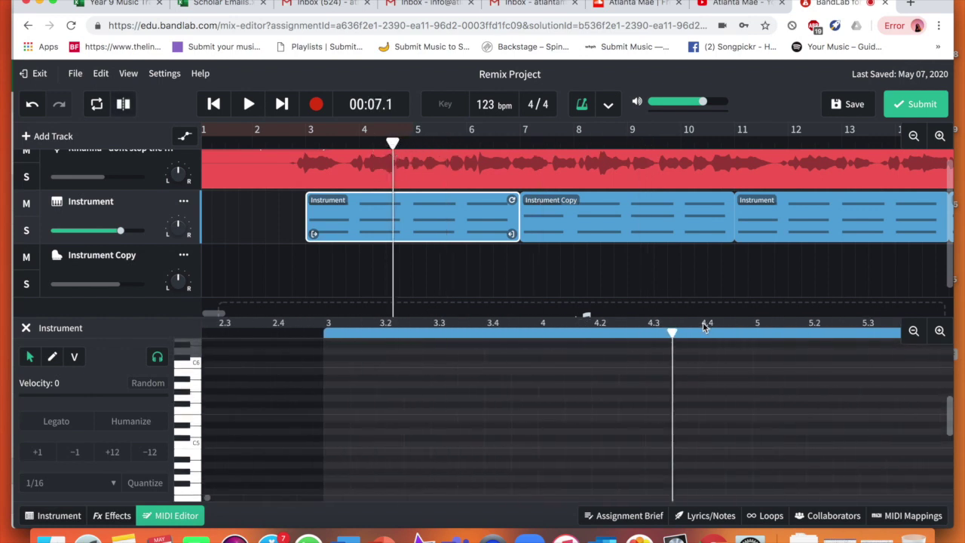
pyautogui.scroll(-13, 701, 327)
pyautogui.scroll(1, 700, 326)
pyautogui.hscroll(1, 700, 327)
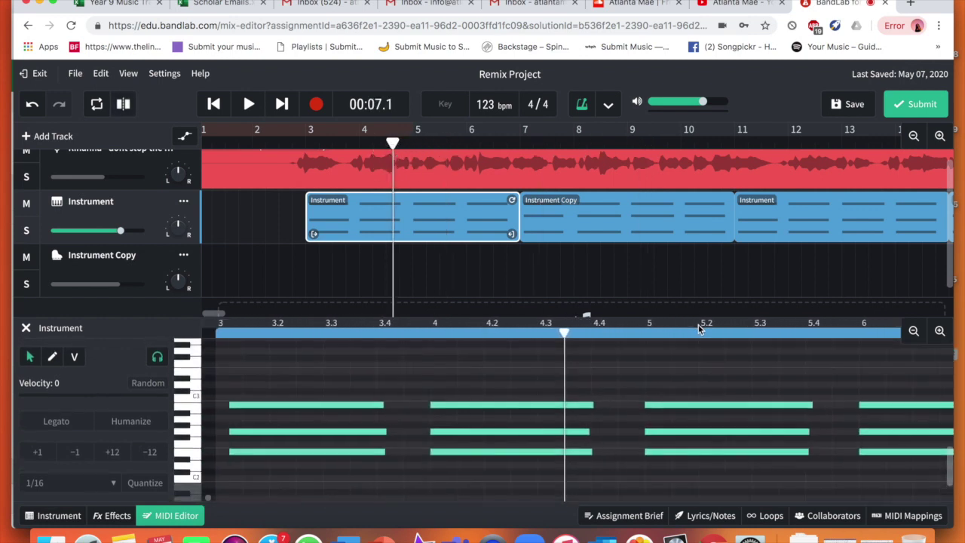
# Step: Select the chords in the first Instrument region, quantize them to 1/16, and clear the selection
pyautogui.moveTo(316, 366); pyautogui.dragTo(885, 505)
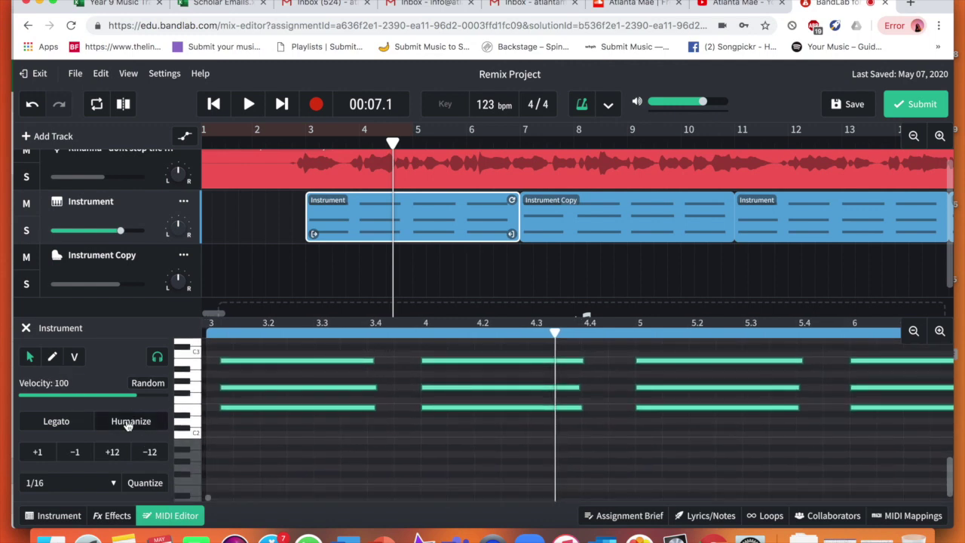
pyautogui.scroll(2, 232, 436)
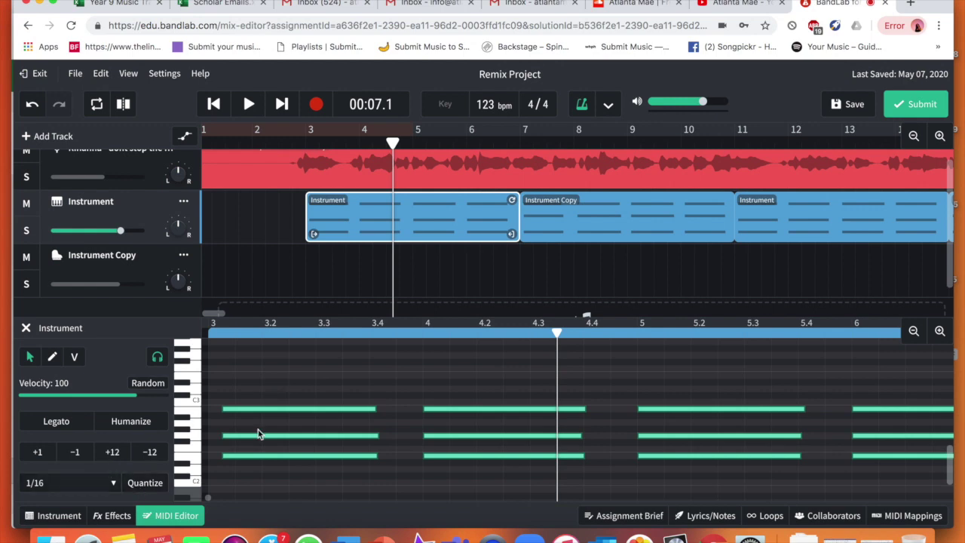
pyautogui.click(79, 490)
pyautogui.click(75, 411)
pyautogui.click(146, 483)
pyautogui.moveTo(263, 364); pyautogui.dragTo(788, 466)
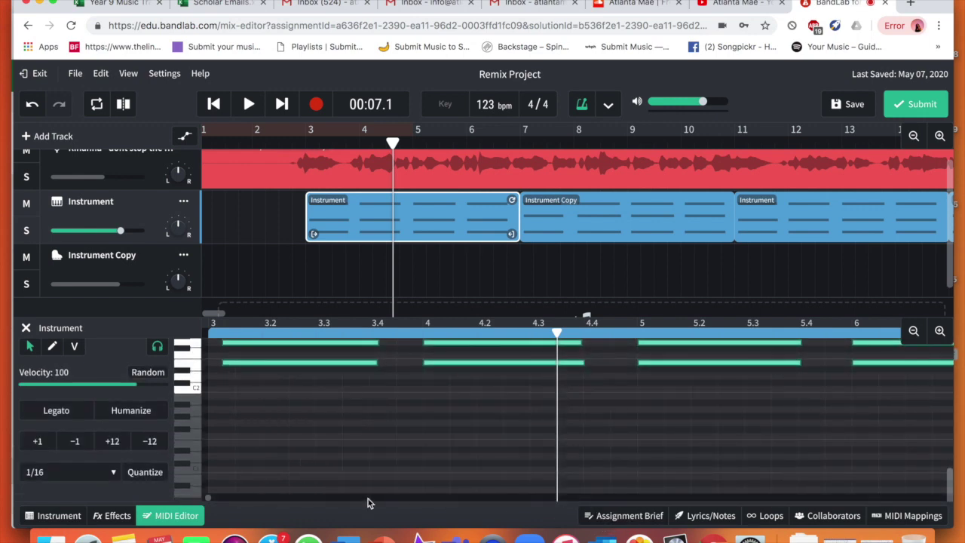
pyautogui.scroll(3, 283, 442)
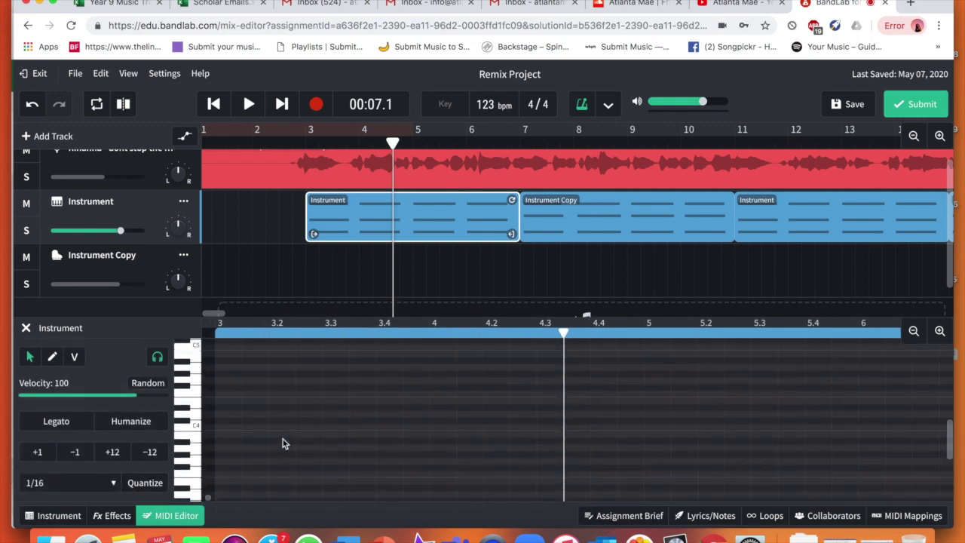
pyautogui.click(383, 383)
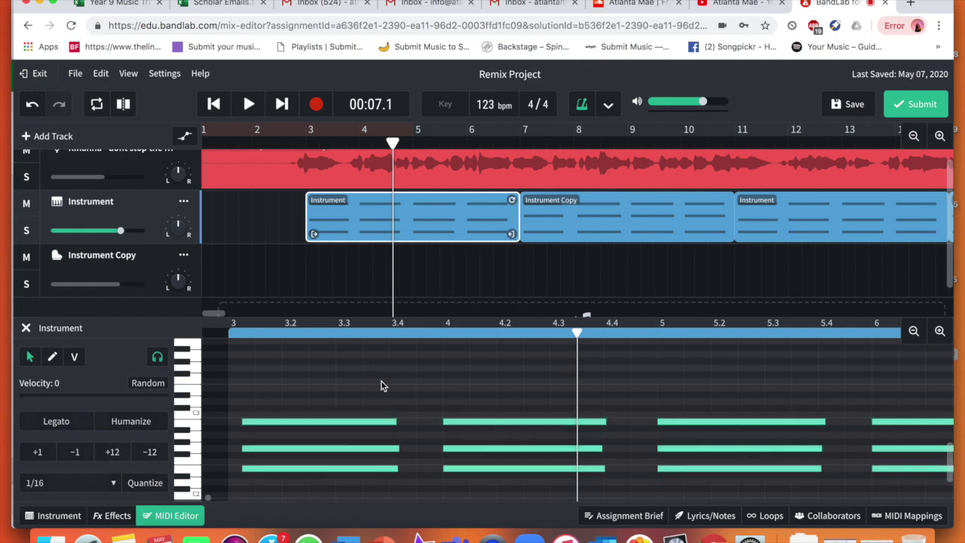
# Step: Play the first region's chords from just before bar 3 to check their timing, selecting the first chord
pyautogui.moveTo(259, 336); pyautogui.dragTo(187, 336)
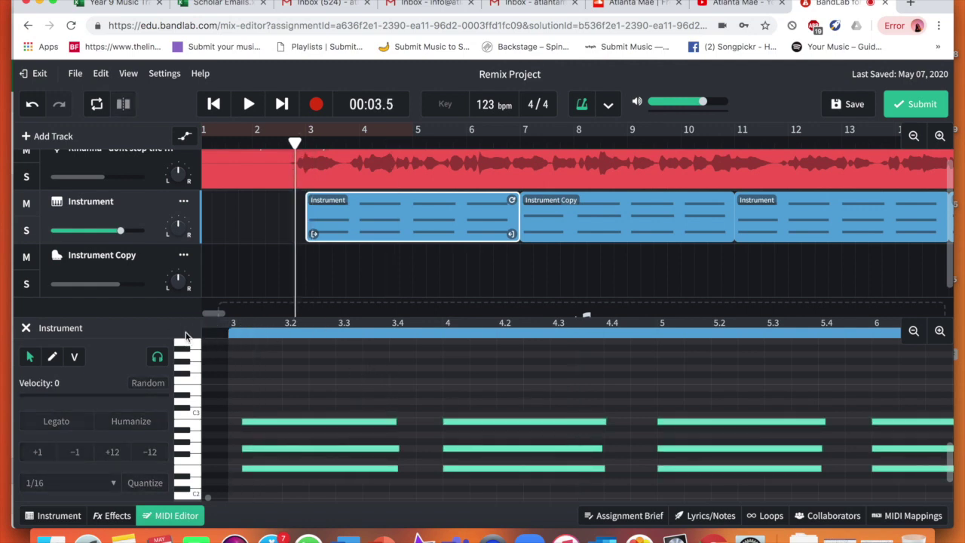
pyautogui.press('space')
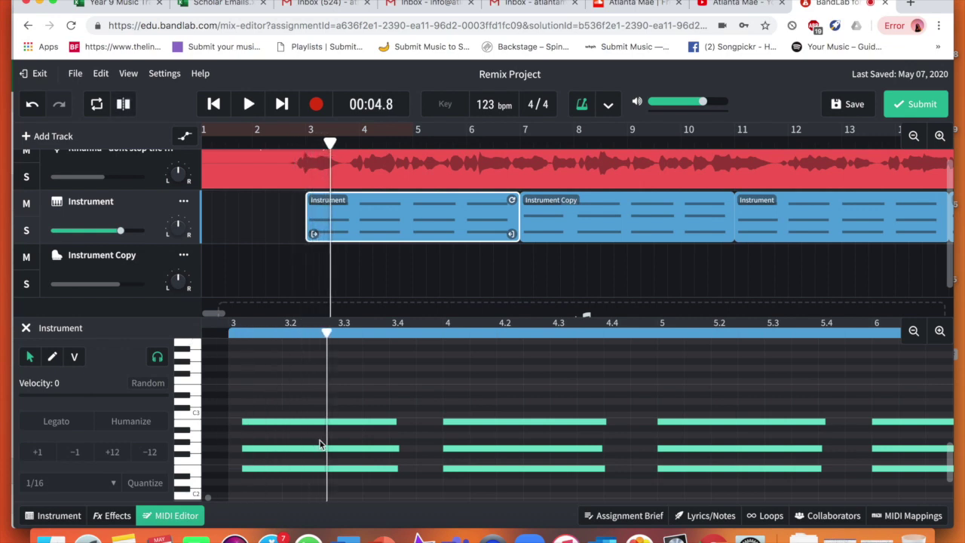
pyautogui.moveTo(303, 480); pyautogui.dragTo(267, 424)
pyautogui.click(209, 335)
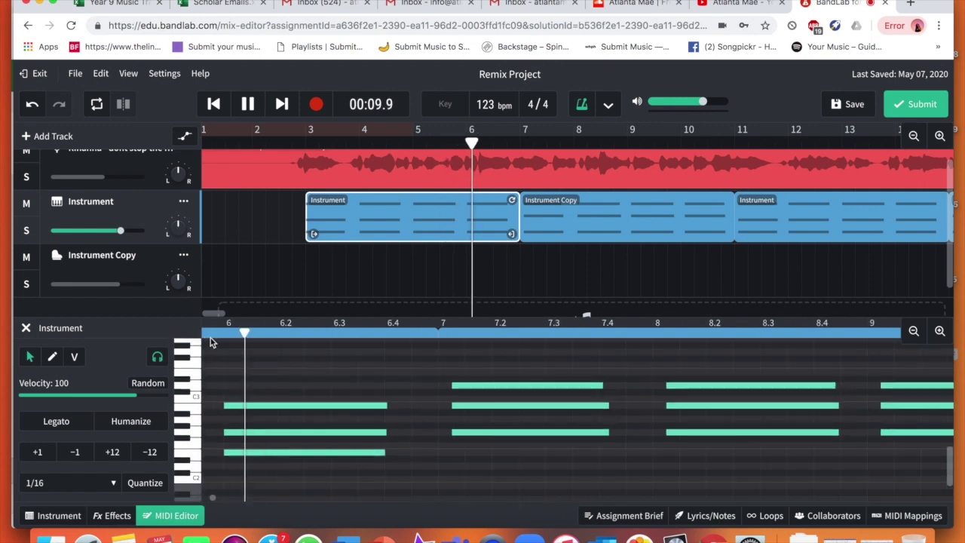
pyautogui.press('space')
# Step: Select the chords in the Instrument Copy region starting at bar 7 and quantize them to 1/16
pyautogui.click(583, 226)
pyautogui.scroll(1, 583, 226)
pyautogui.moveTo(898, 472); pyautogui.dragTo(310, 388)
pyautogui.click(146, 485)
pyautogui.click(145, 485)
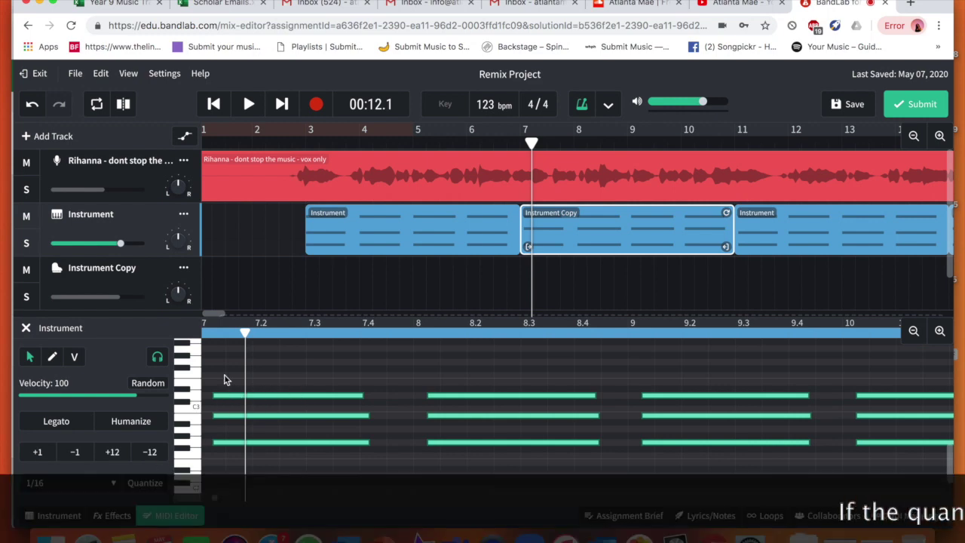
# Step: Change the quantize value to 1/8 and clear the note selection
pyautogui.click(112, 486)
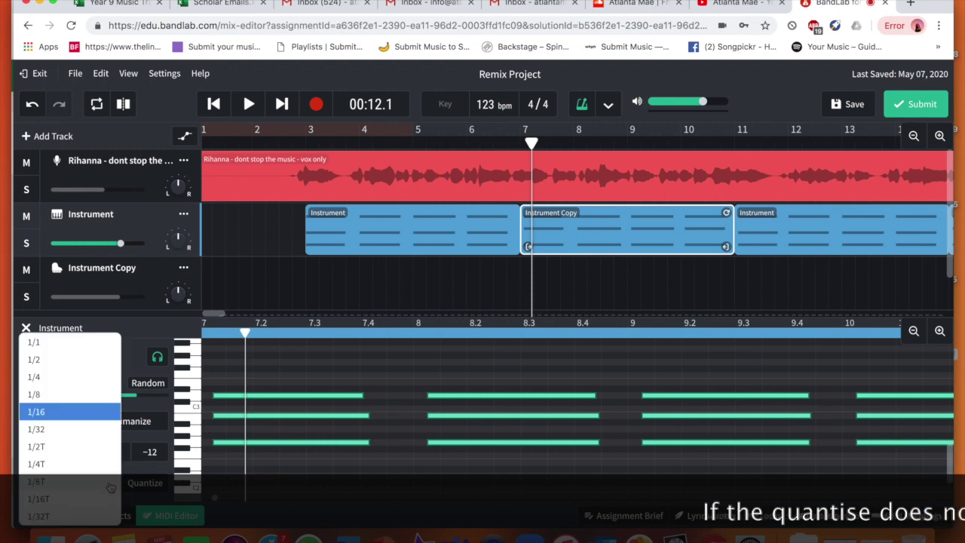
pyautogui.click(81, 399)
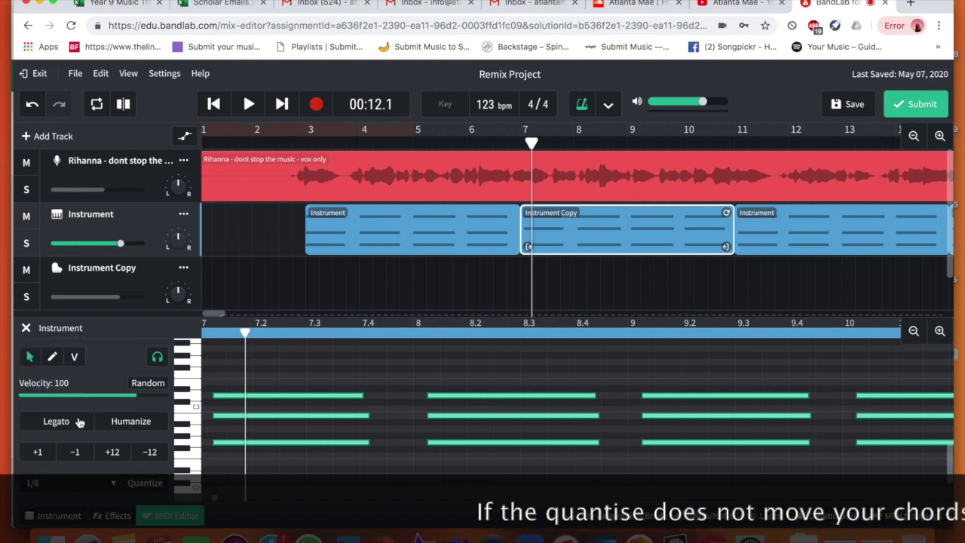
pyautogui.click(282, 372)
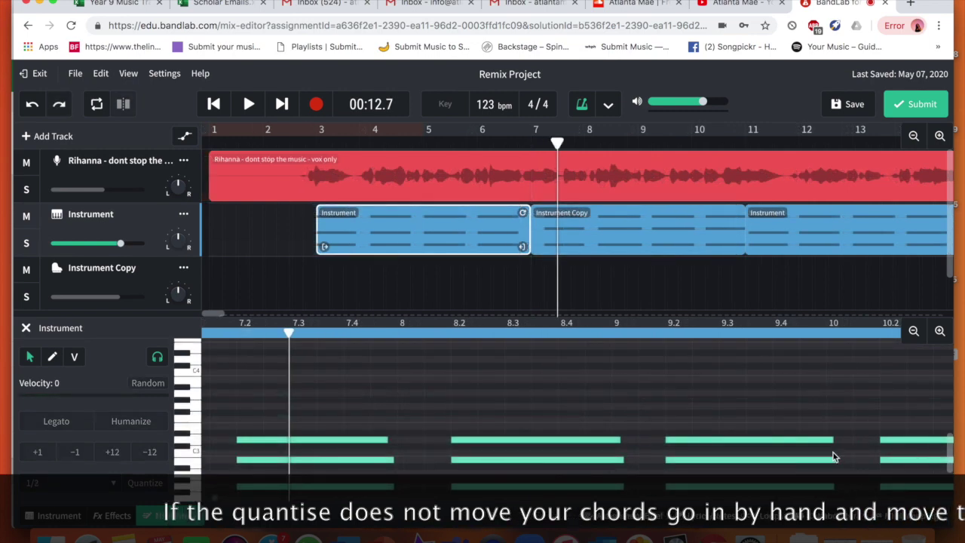
# Step: Select the chords in the Instrument Copy region and move them earlier together so the first chord starts at bar 7
pyautogui.scroll(-2, 835, 457)
pyautogui.moveTo(902, 474); pyautogui.dragTo(344, 387)
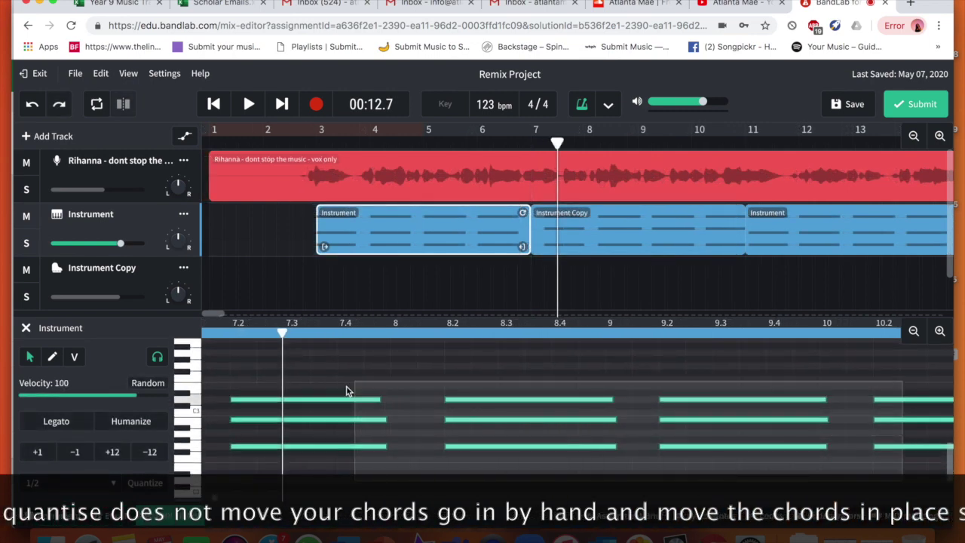
pyautogui.hscroll(-6, 345, 389)
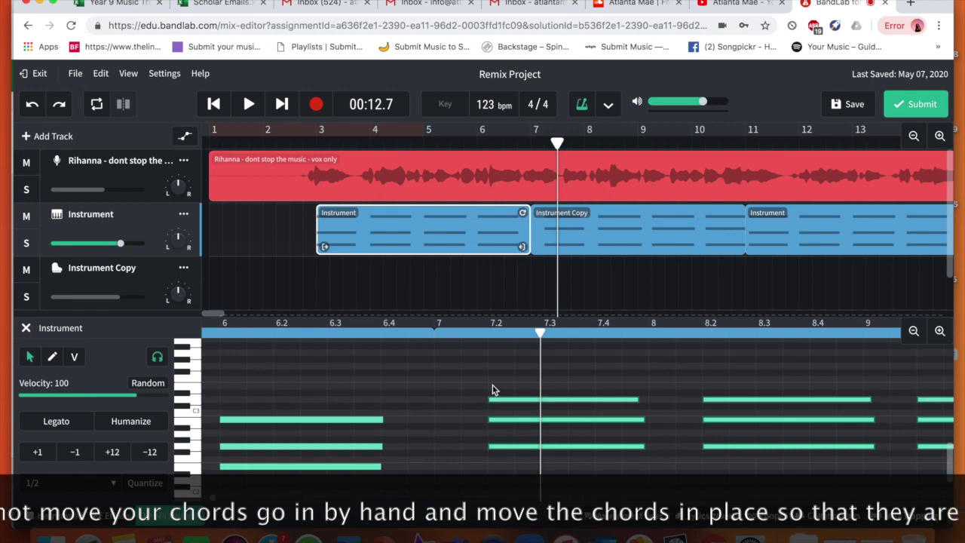
pyautogui.moveTo(505, 401); pyautogui.dragTo(450, 401)
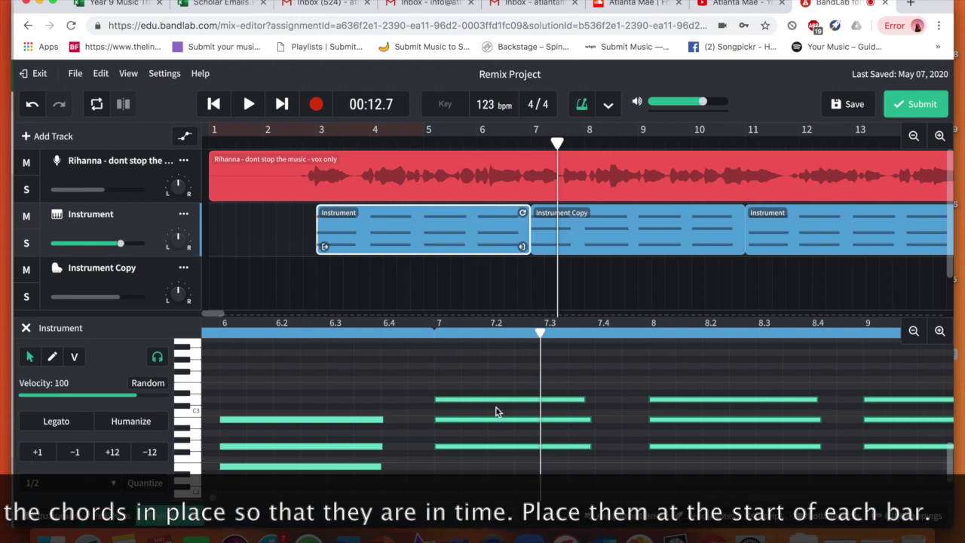
pyautogui.hscroll(3, 638, 393)
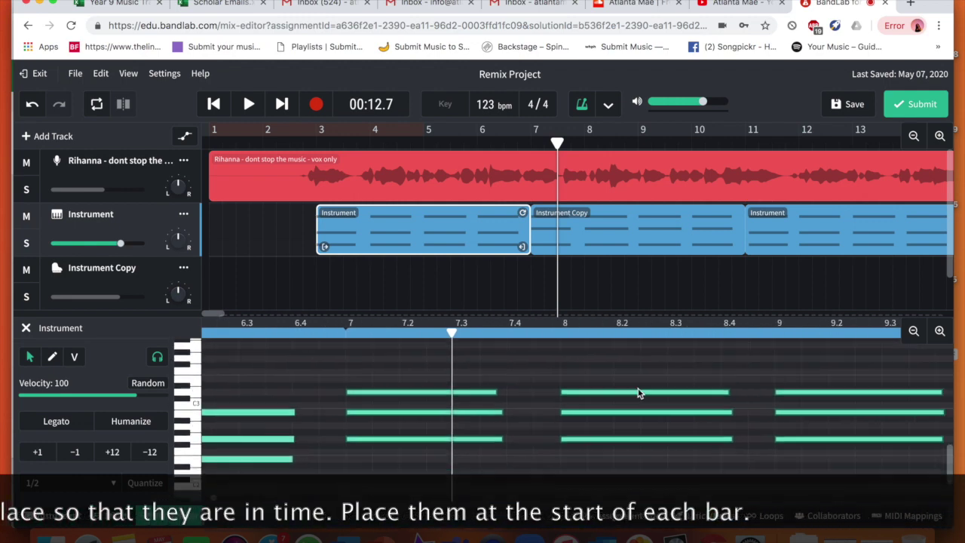
pyautogui.scroll(1, 638, 393)
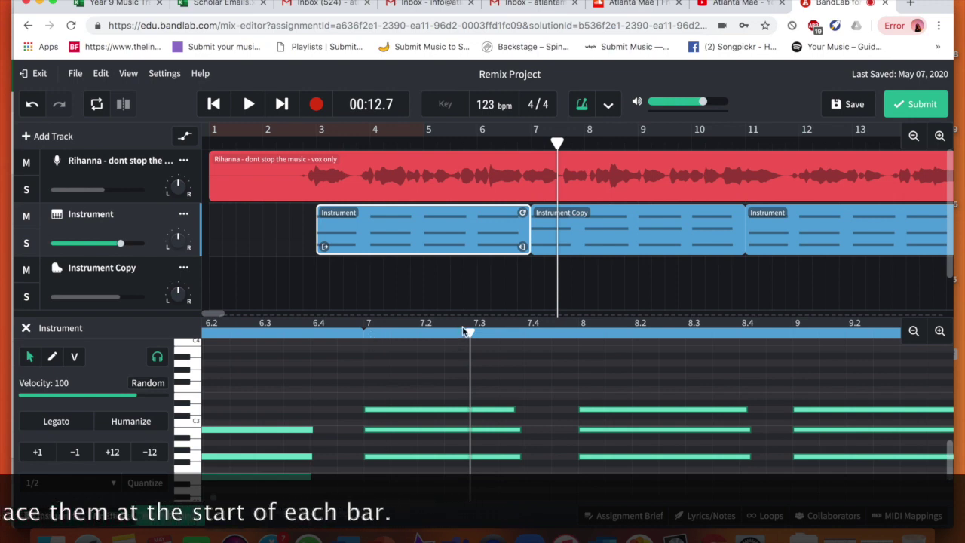
# Step: Play the project from just before bar 7 through bar 11 to check the moved chords' timing against the vocal
pyautogui.moveTo(561, 144); pyautogui.dragTo(531, 144)
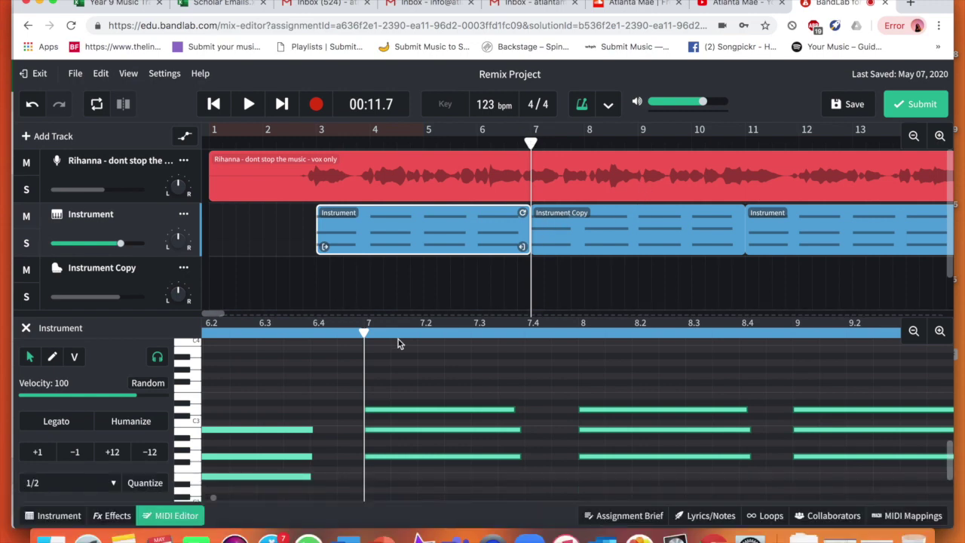
pyautogui.moveTo(365, 334); pyautogui.dragTo(347, 334)
pyautogui.press('space')
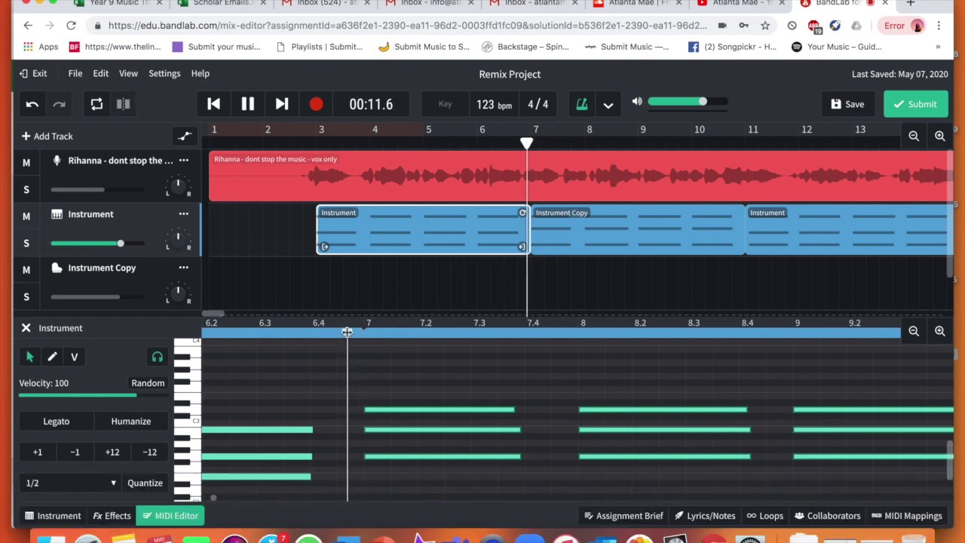
pyautogui.scroll(-3, 441, 421)
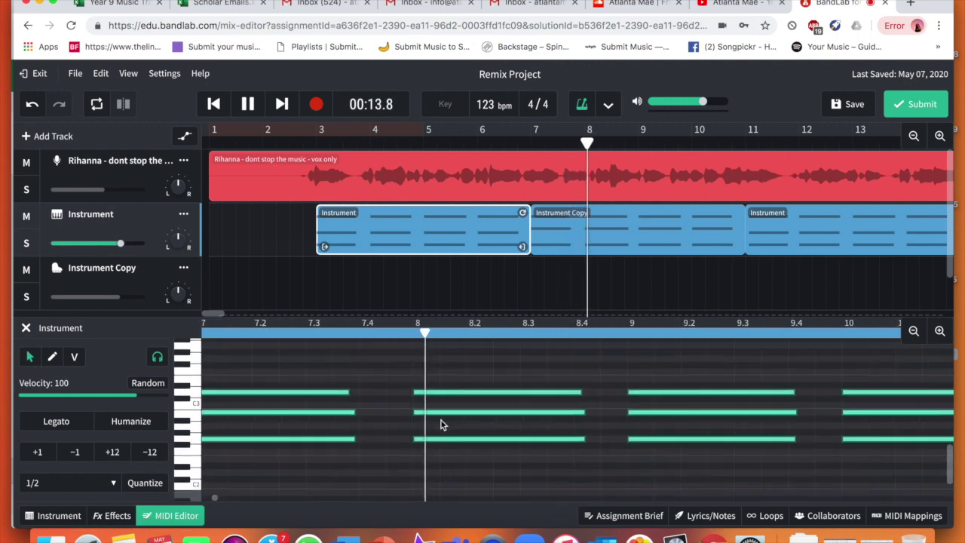
pyautogui.scroll(-1, 441, 422)
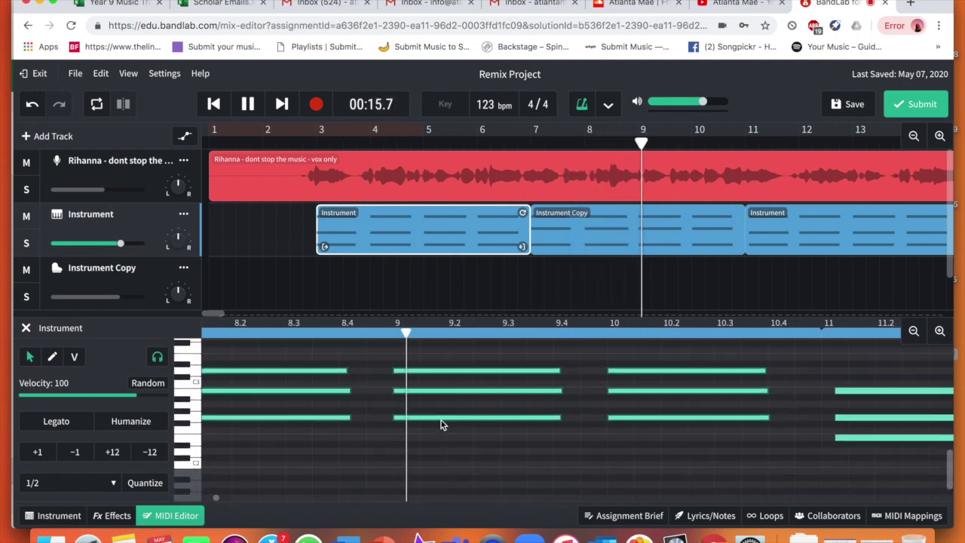
pyautogui.scroll(-2, 441, 424)
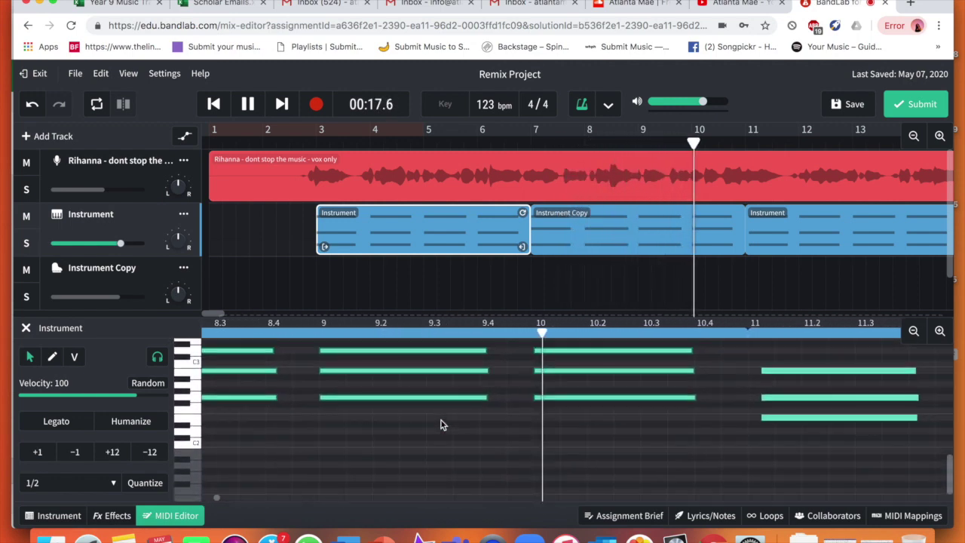
pyautogui.scroll(1, 441, 425)
pyautogui.press('space')
pyautogui.hscroll(3, 390, 430)
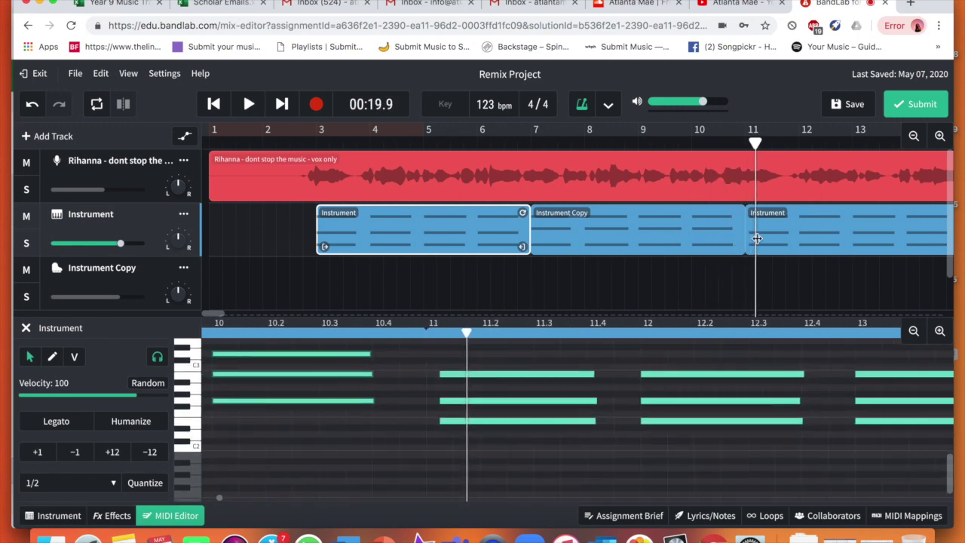
# Step: Replace the chord regions at bars 11 and 15 with copies of the corrected regions at bars 3 and 7
pyautogui.click(791, 230)
pyautogui.hotkey('ctrl', 'd')
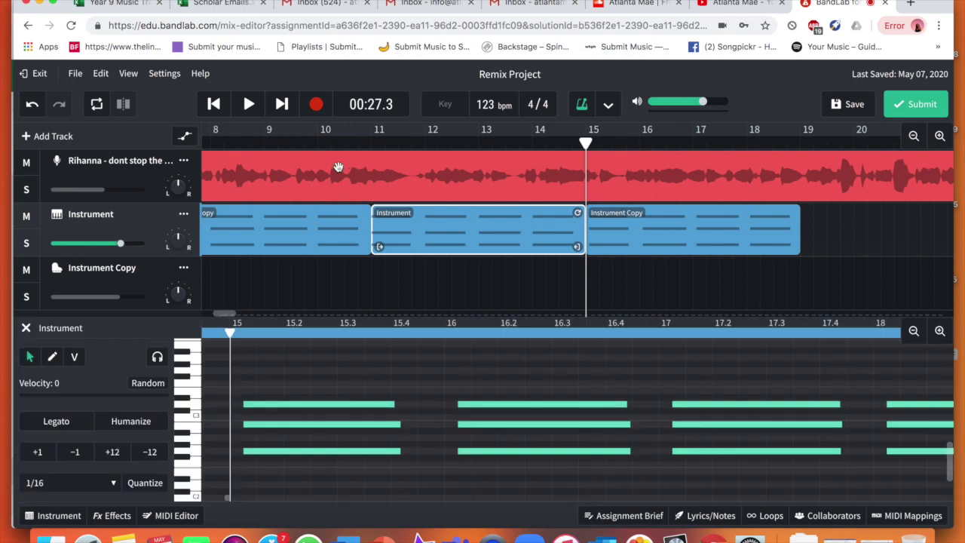
pyautogui.click(307, 242)
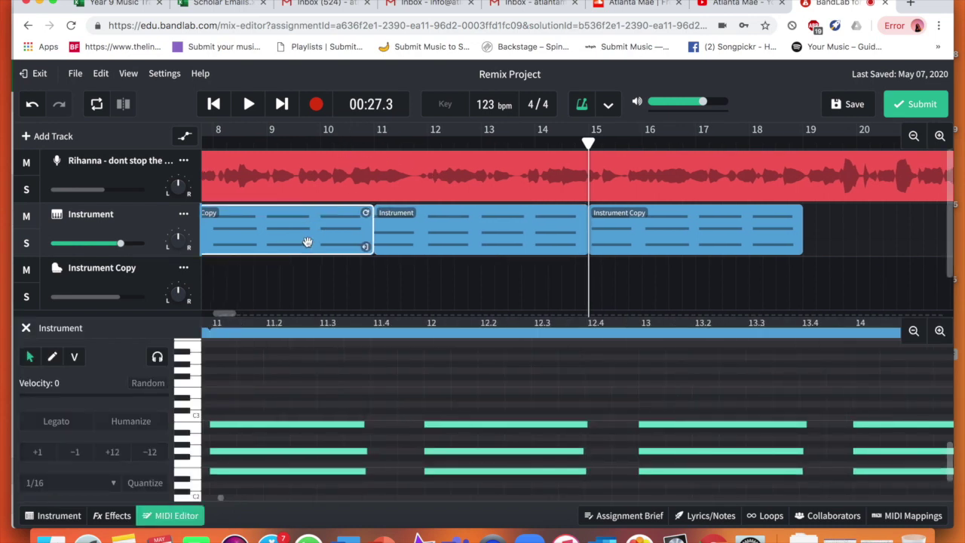
pyautogui.hscroll(-3, 307, 242)
pyautogui.click(804, 240)
pyautogui.press('Delete')
pyautogui.click(432, 233)
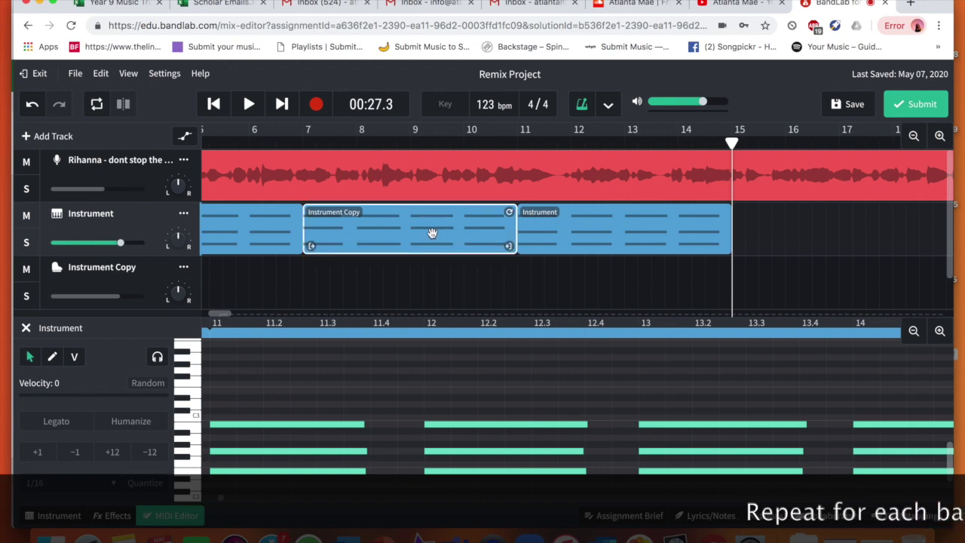
pyautogui.hotkey('ctrl', 'c')
pyautogui.hotkey('ctrl', 'v')
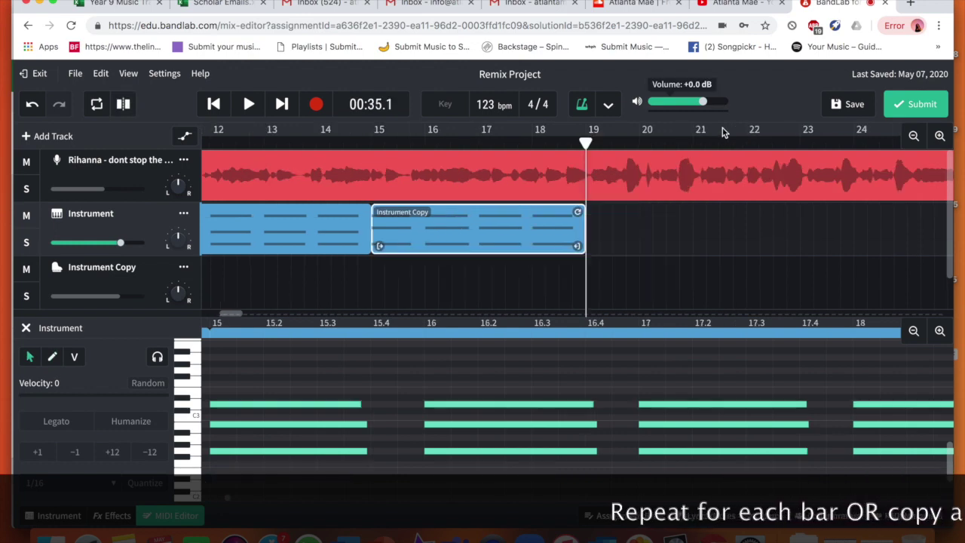
# Step: Play the project from about bar 5.5 to check the corrected chords' timing, closing the note editor
pyautogui.hscroll(-5, 411, 147)
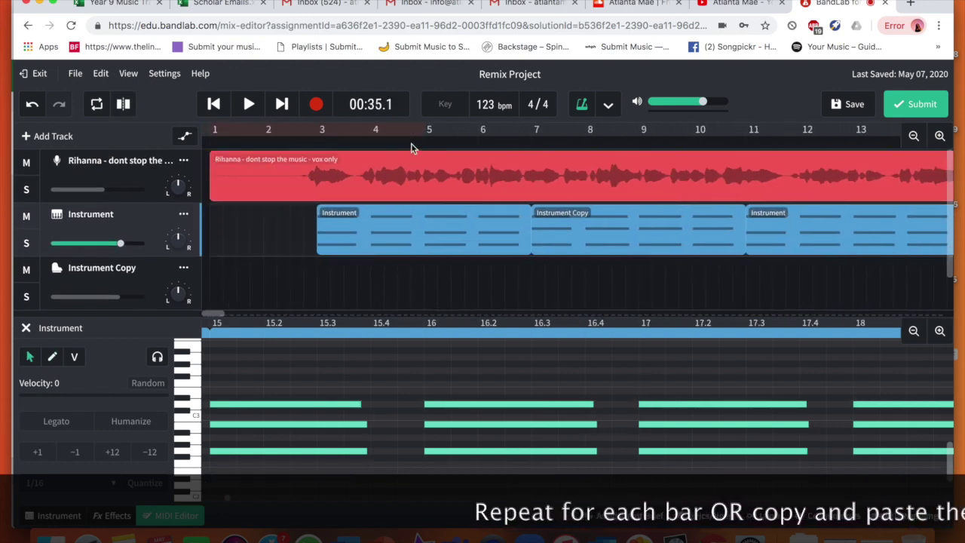
pyautogui.click(457, 144)
pyautogui.press('space')
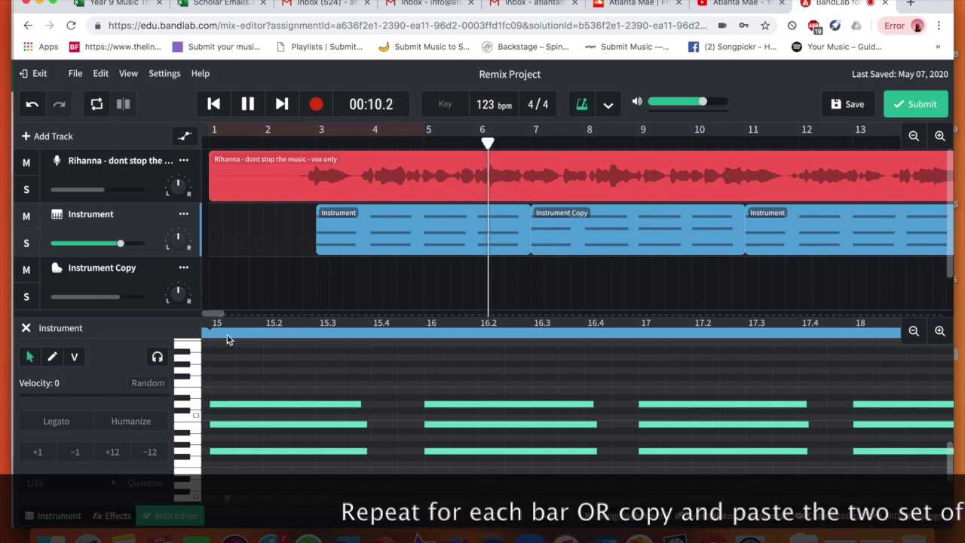
pyautogui.click(25, 328)
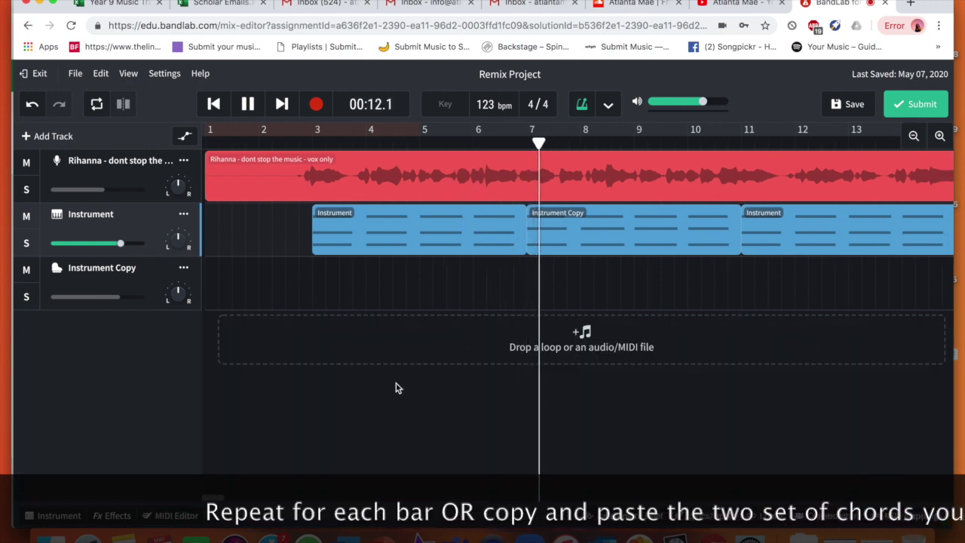
pyautogui.hscroll(4, 394, 386)
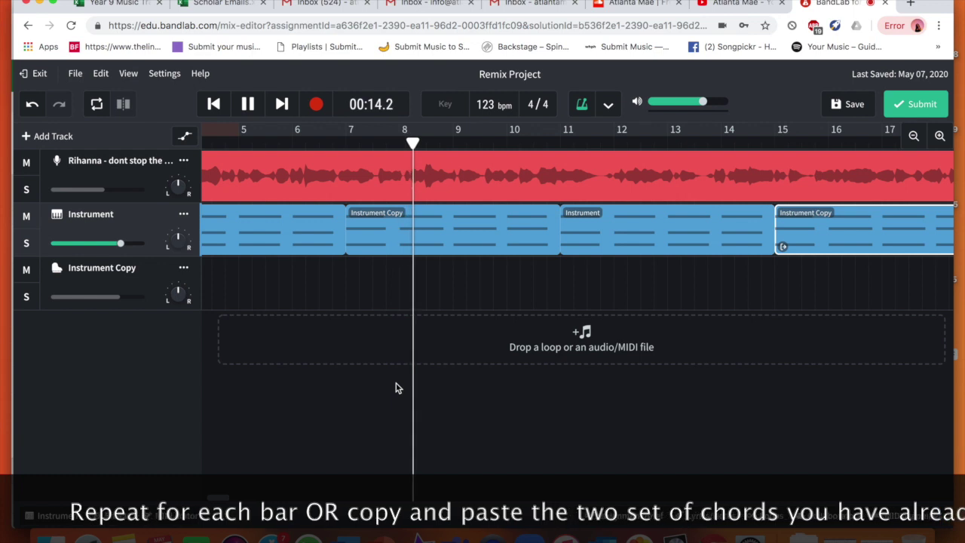
pyautogui.hscroll(1, 395, 384)
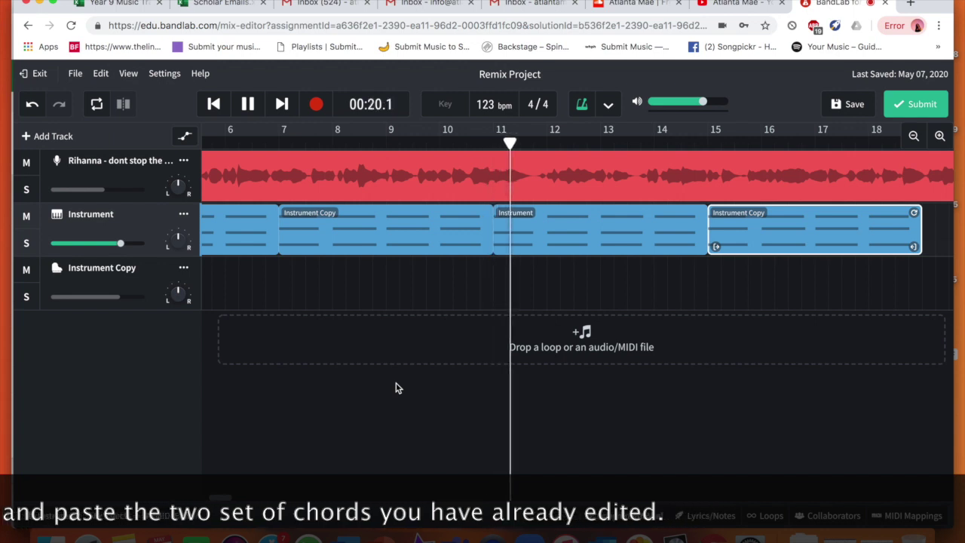
pyautogui.hscroll(1, 396, 388)
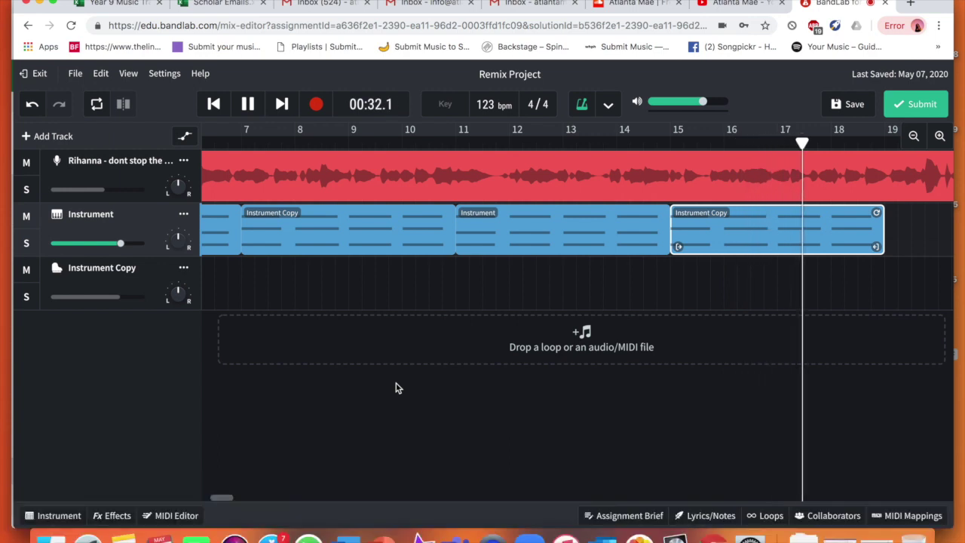
# Step: Remove the empty Instrument Copy track, stop playback, and add a Drum Machine track
pyautogui.hotkey('ctrl', 'z')
pyautogui.press('space')
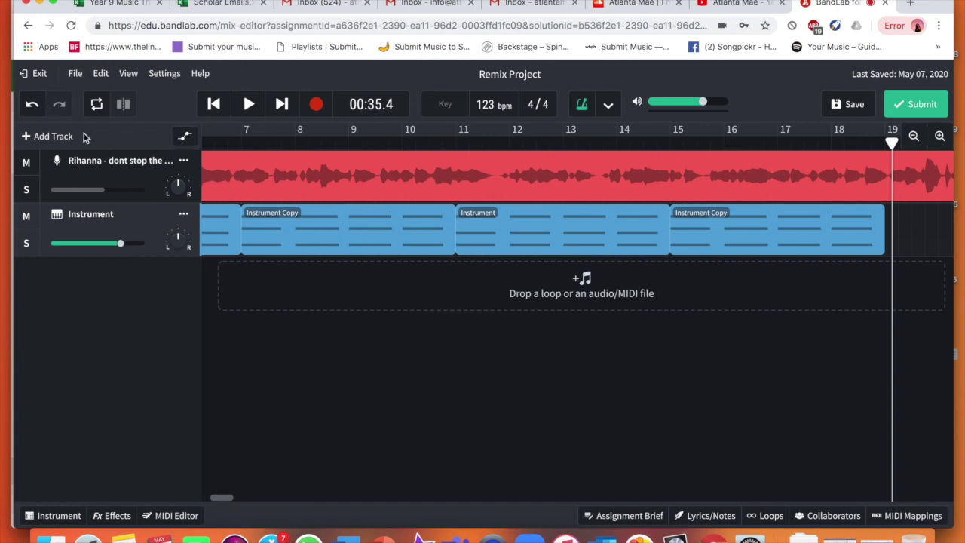
pyautogui.click(53, 137)
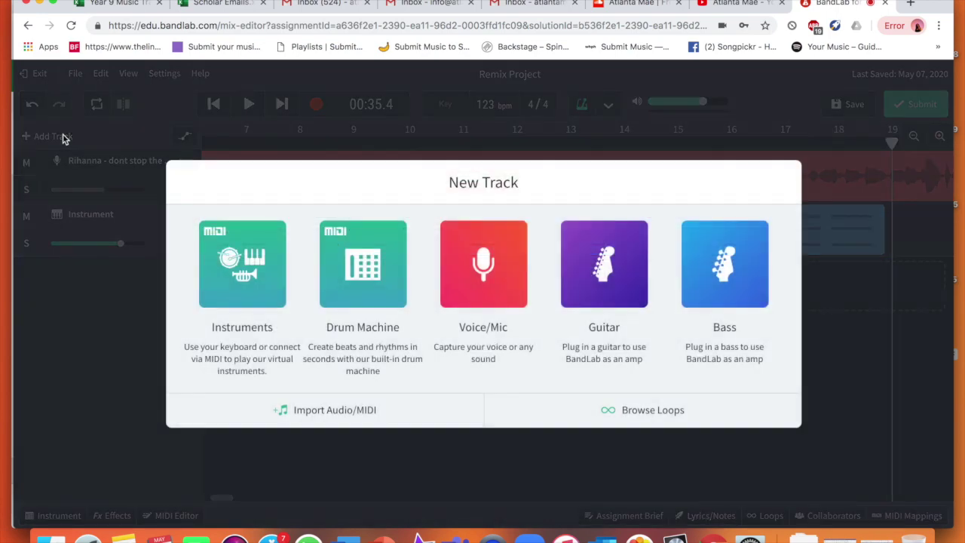
pyautogui.click(337, 265)
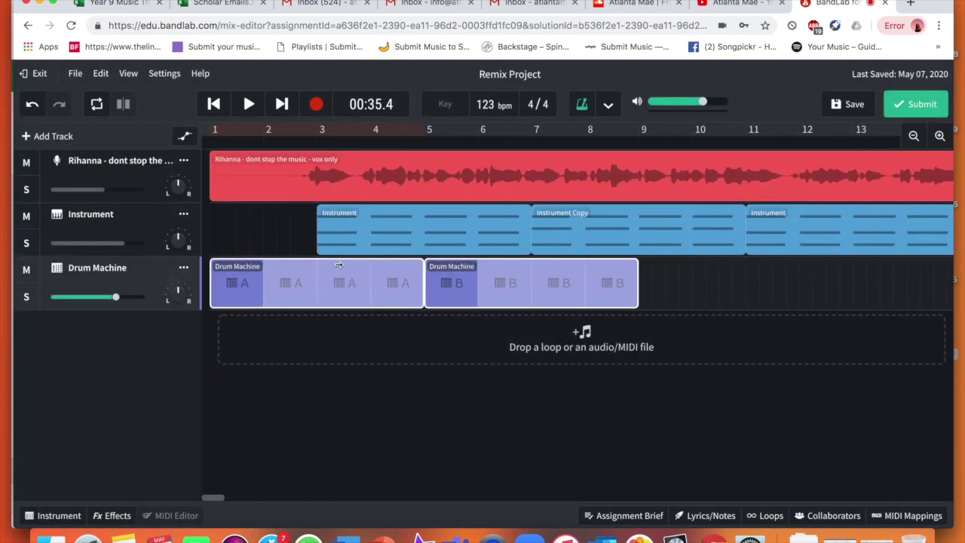
# Step: Try shortening the pattern B drum region to about bar 6.5, and extend it back to bar 9
pyautogui.click(303, 283)
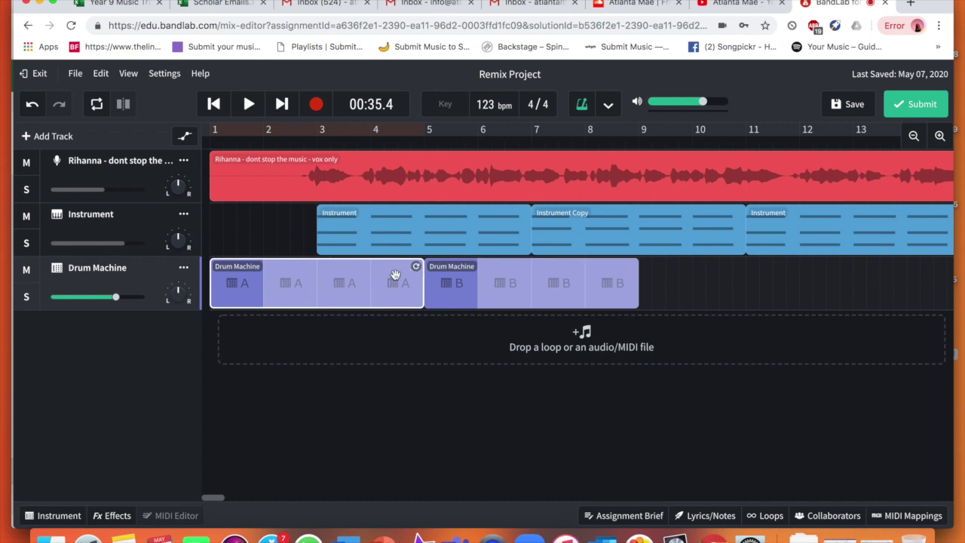
pyautogui.press('super+z')
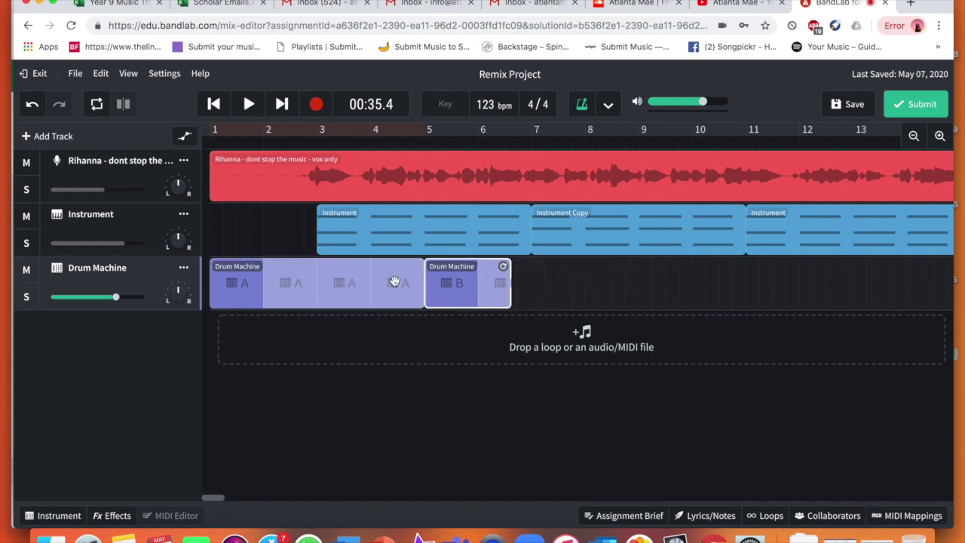
pyautogui.moveTo(506, 264); pyautogui.dragTo(638, 265)
# Step: Show the drum machine for the pattern A region and play the project from the start to hear patterns A and B
pyautogui.click(266, 302)
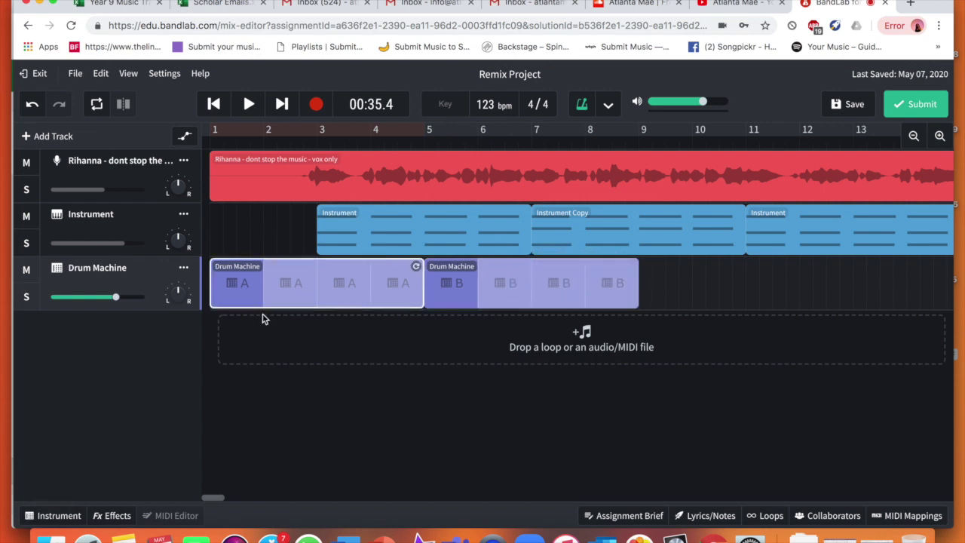
pyautogui.click(59, 516)
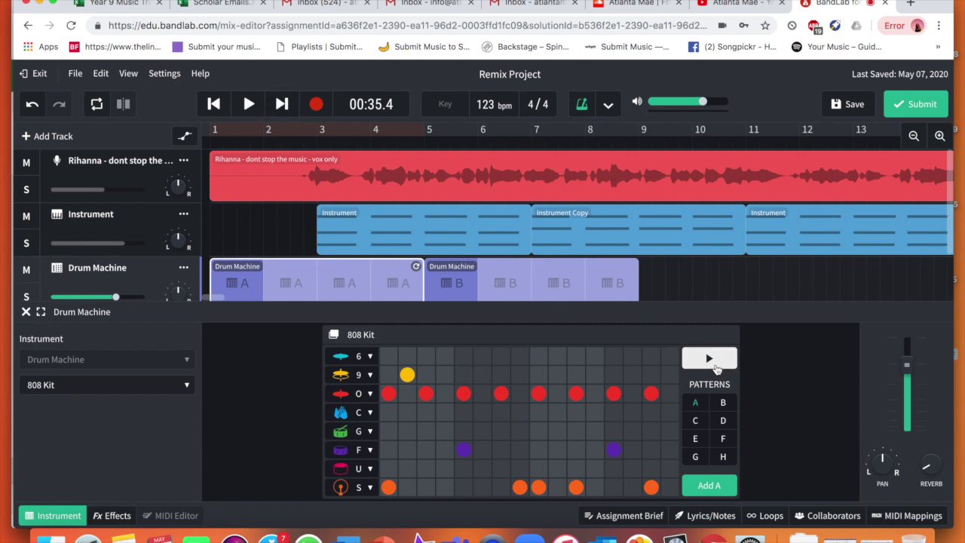
pyautogui.click(214, 104)
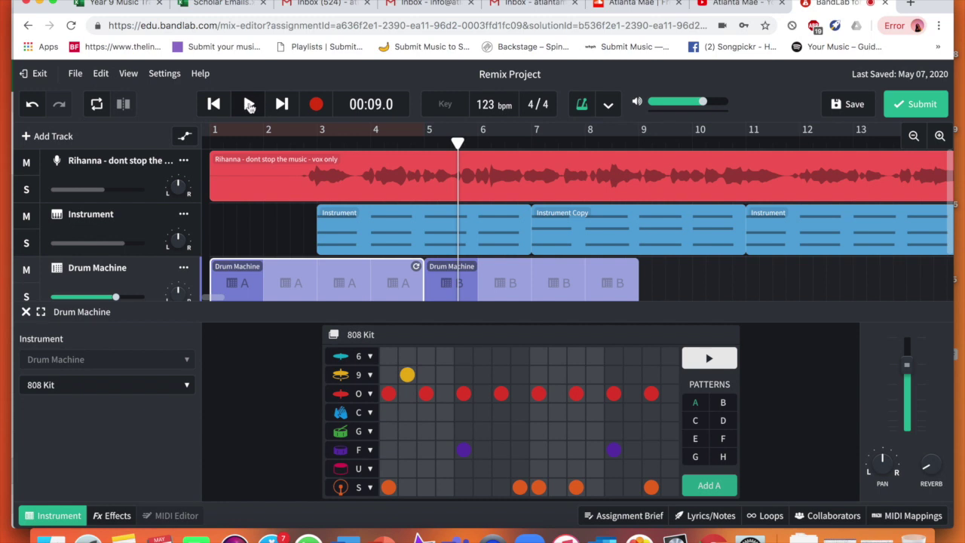
pyautogui.click(215, 104)
pyautogui.click(248, 103)
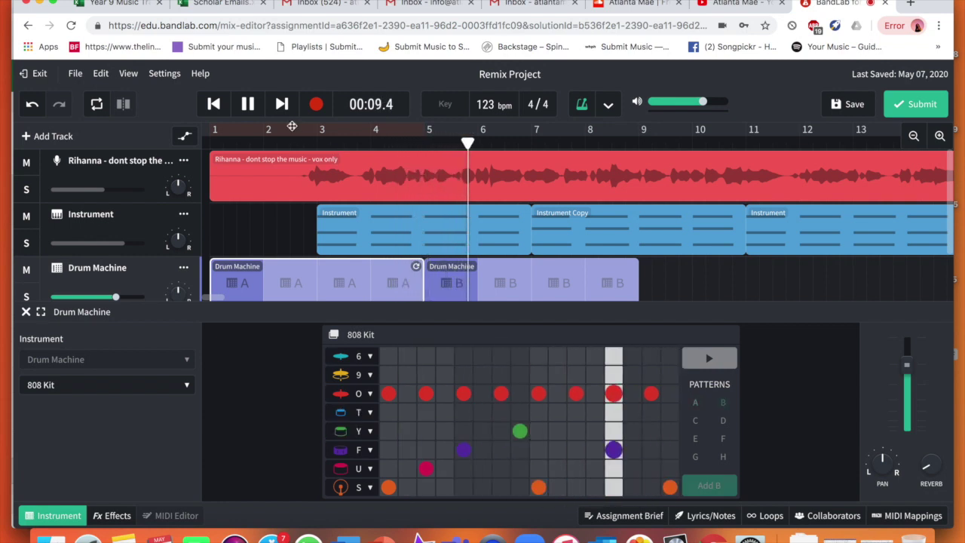
pyautogui.click(249, 103)
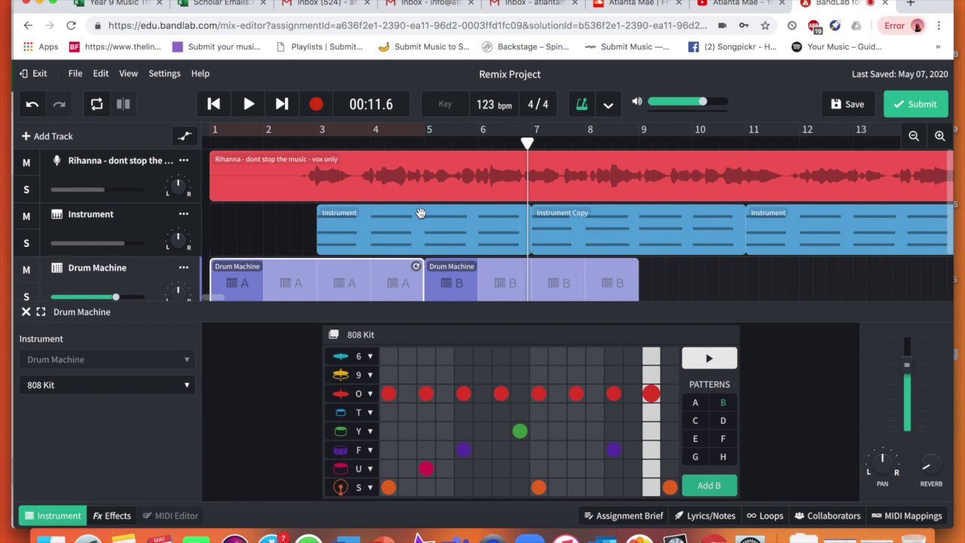
# Step: Delete the pattern B drum region and move the pattern A region to start at bar 3, in line with the first chords
pyautogui.scroll(-2, 420, 213)
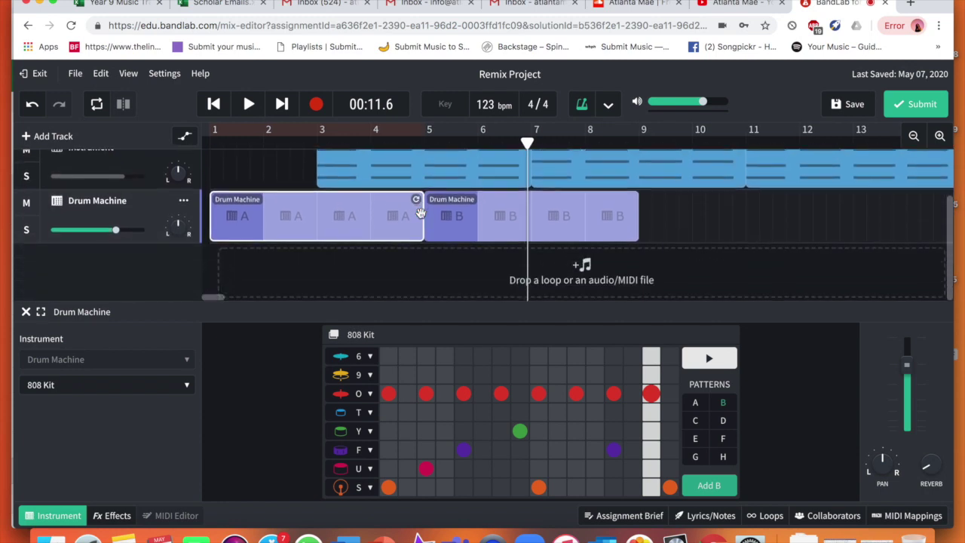
pyautogui.scroll(1, 421, 213)
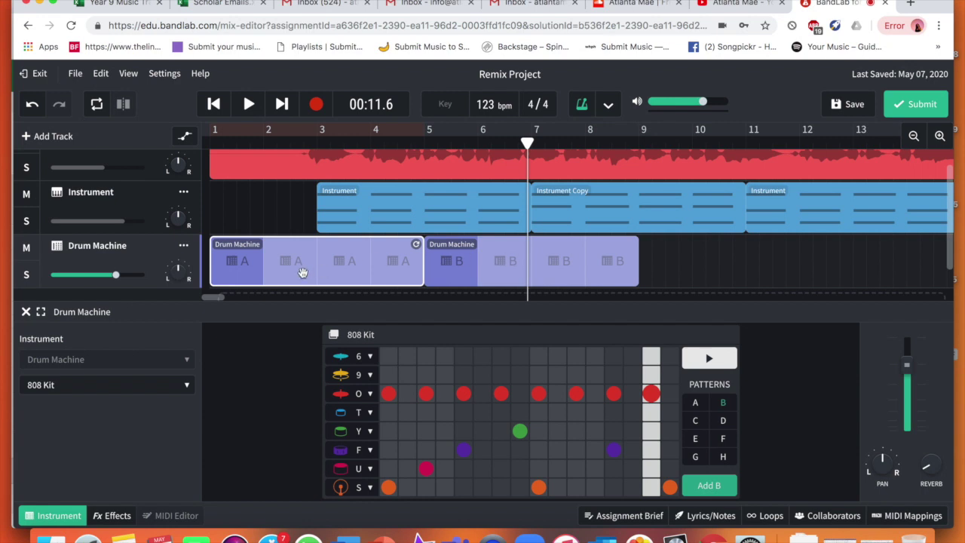
pyautogui.moveTo(492, 252); pyautogui.dragTo(492, 253)
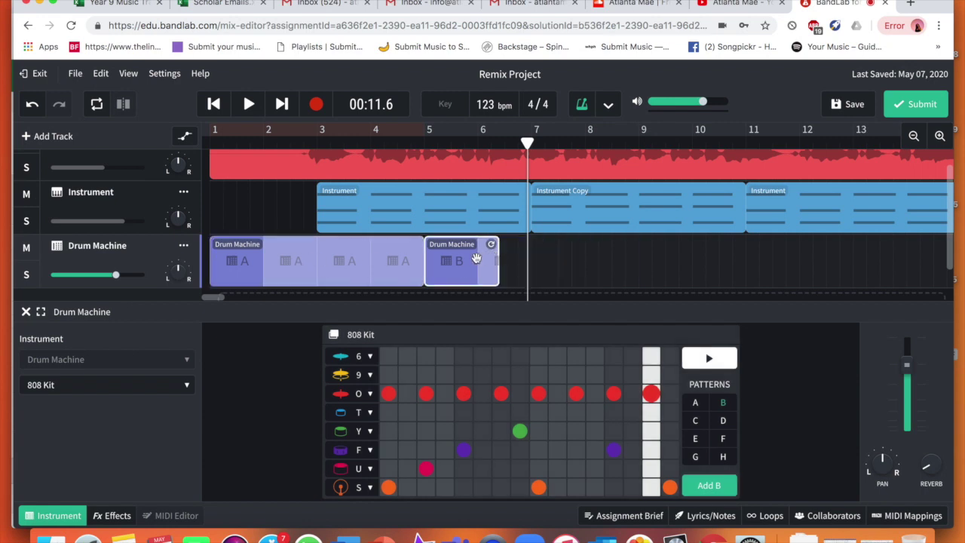
pyautogui.press('Delete')
pyautogui.moveTo(383, 255); pyautogui.dragTo(488, 266)
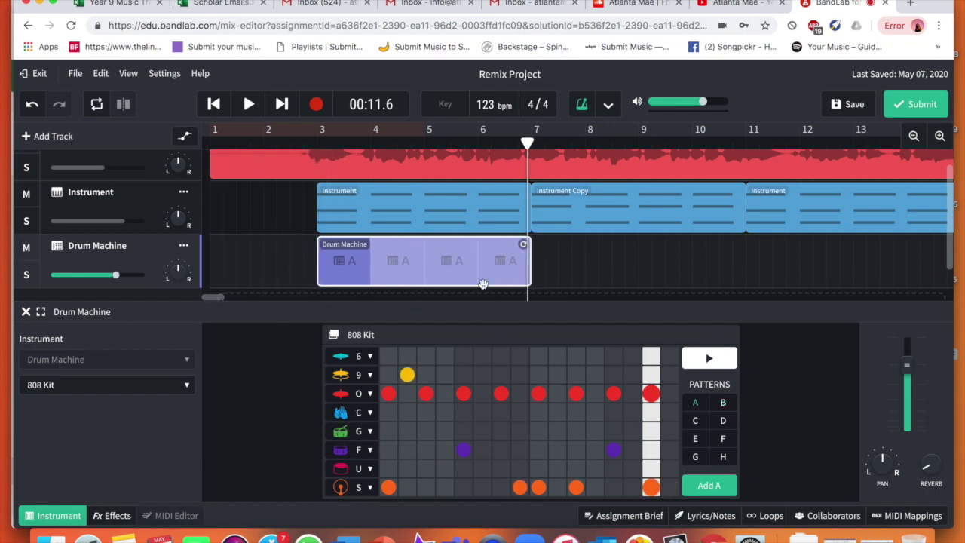
# Step: Look through drum patterns B, C and D, and play the project briefly from around bar 3.5
pyautogui.click(727, 404)
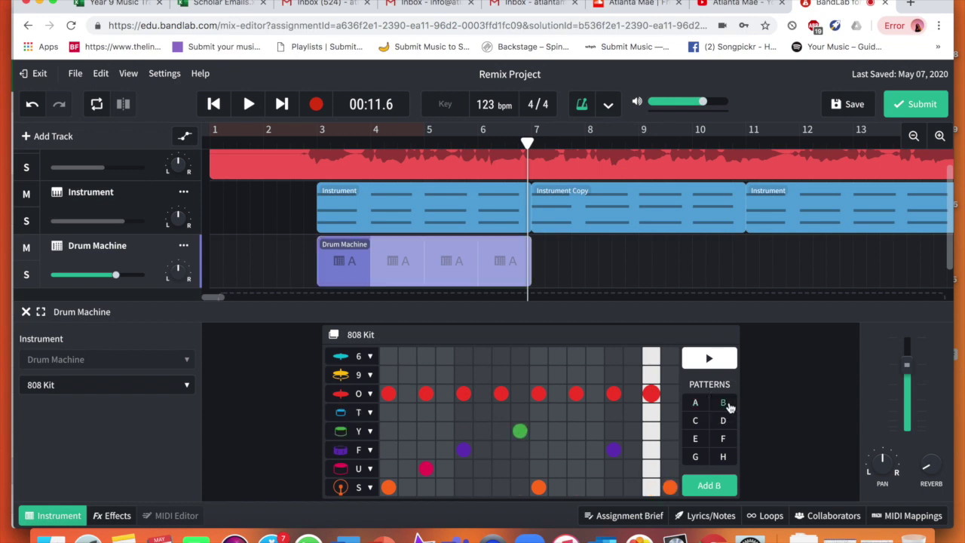
pyautogui.click(698, 422)
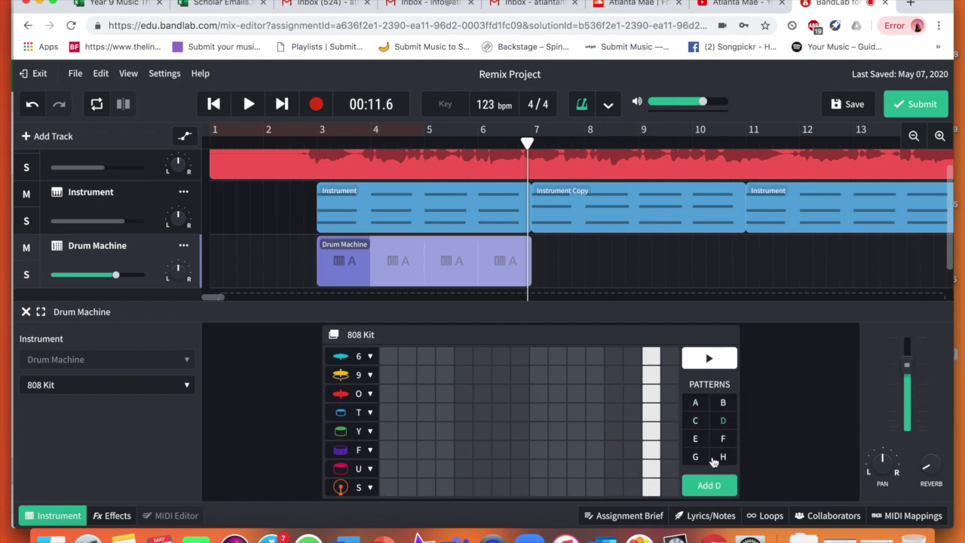
pyautogui.click(695, 419)
pyautogui.moveTo(511, 145); pyautogui.dragTo(383, 155)
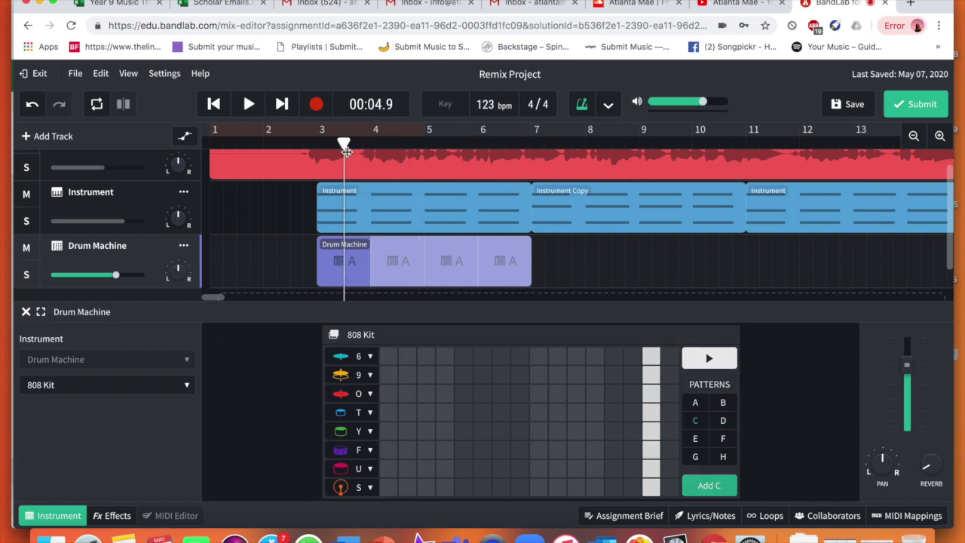
pyautogui.press('space')
pyautogui.press('space')
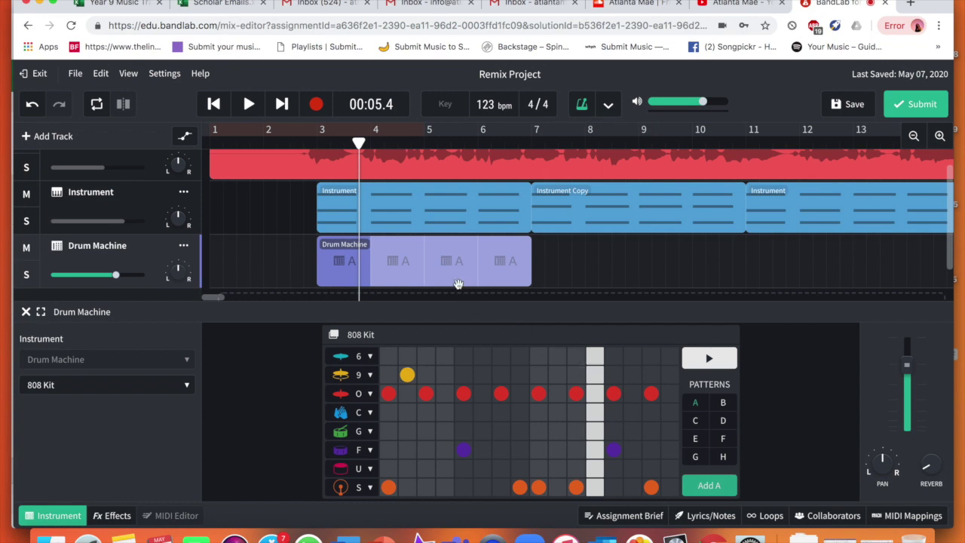
# Step: Start pattern C with hits on steps 3, 4, 7, 9, 11 and 12 of the S row, and preview it
pyautogui.click(695, 427)
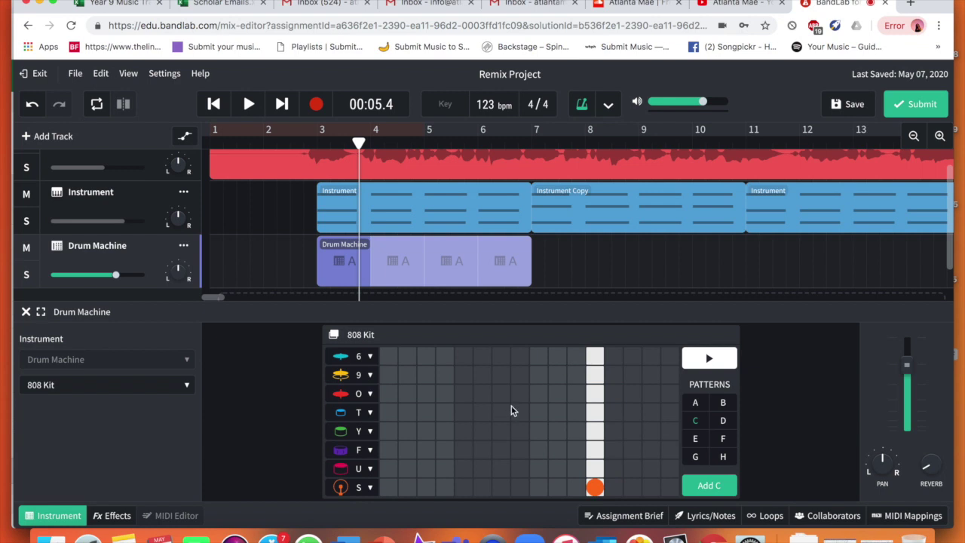
pyautogui.click(708, 358)
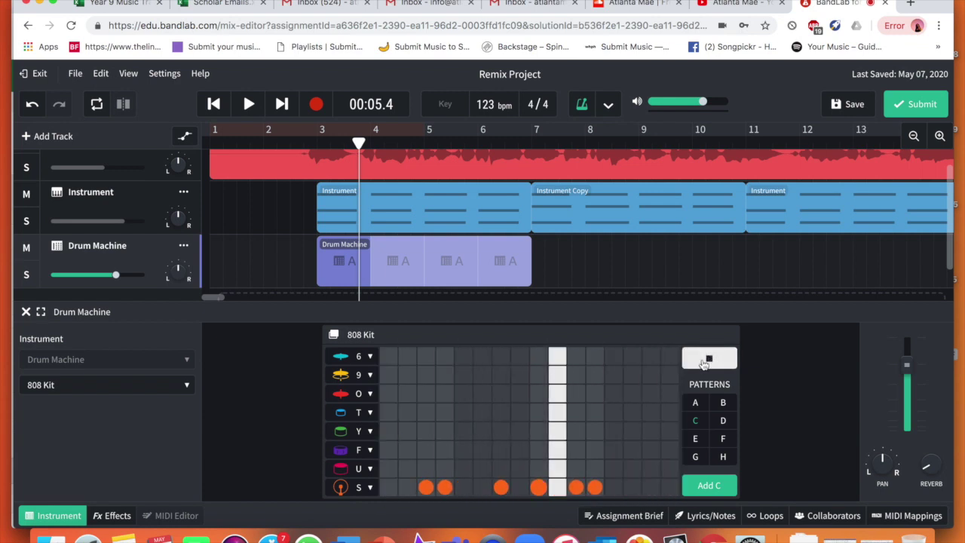
pyautogui.click(369, 450)
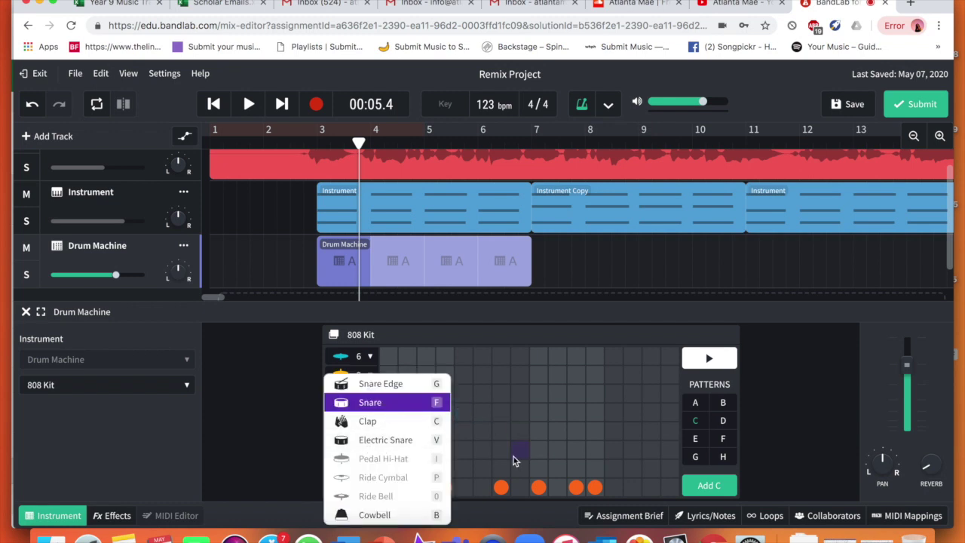
pyautogui.click(279, 388)
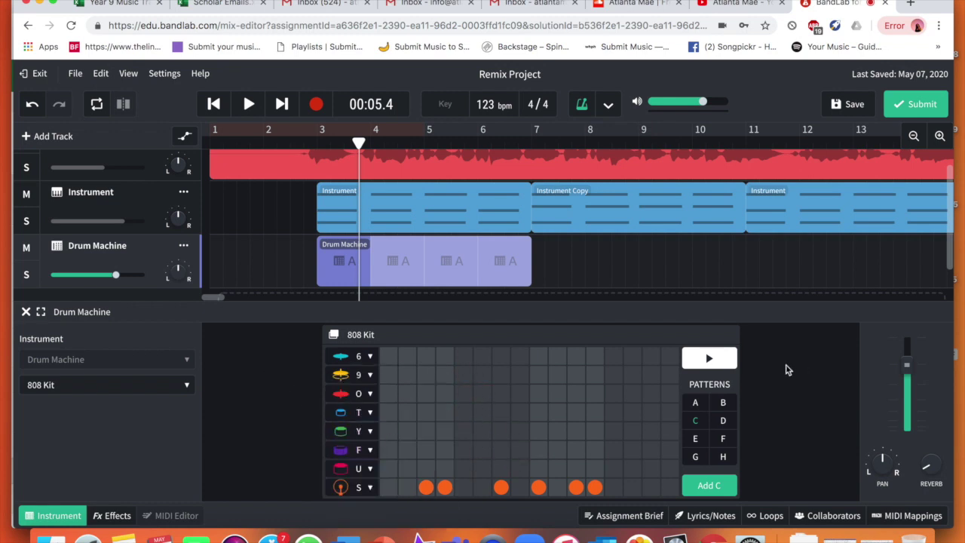
# Step: Try snare positions while pattern C loops, and keep hits on steps 1 and 9 of the F row
pyautogui.click(463, 468)
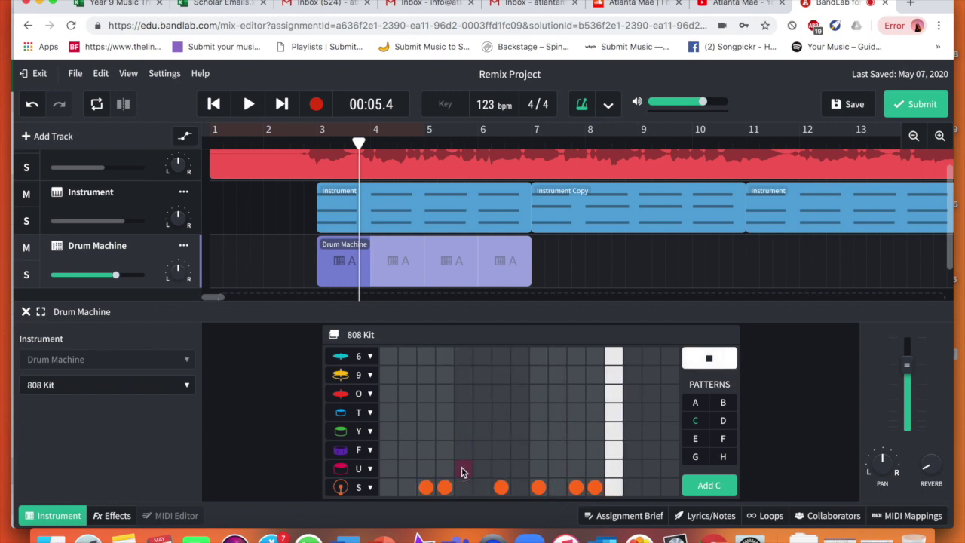
pyautogui.click(464, 469)
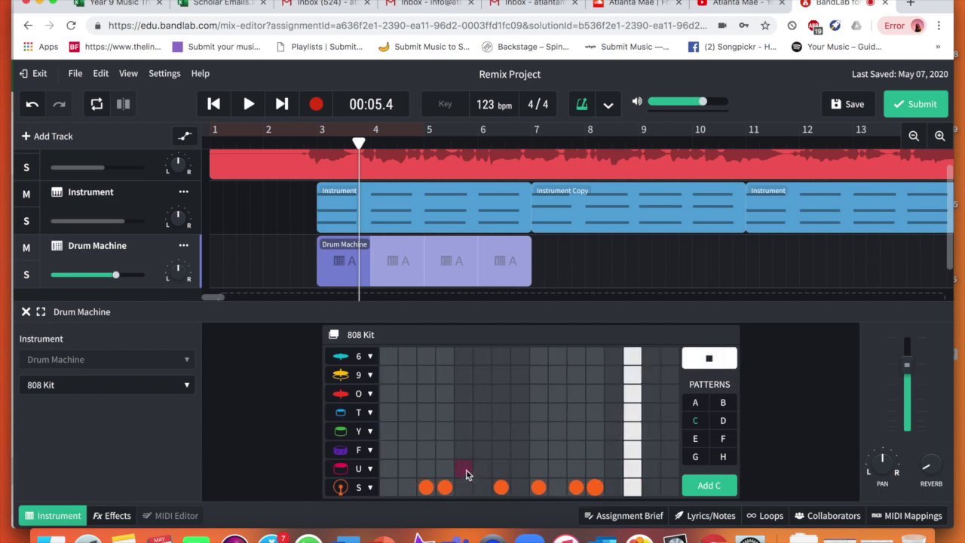
pyautogui.click(465, 457)
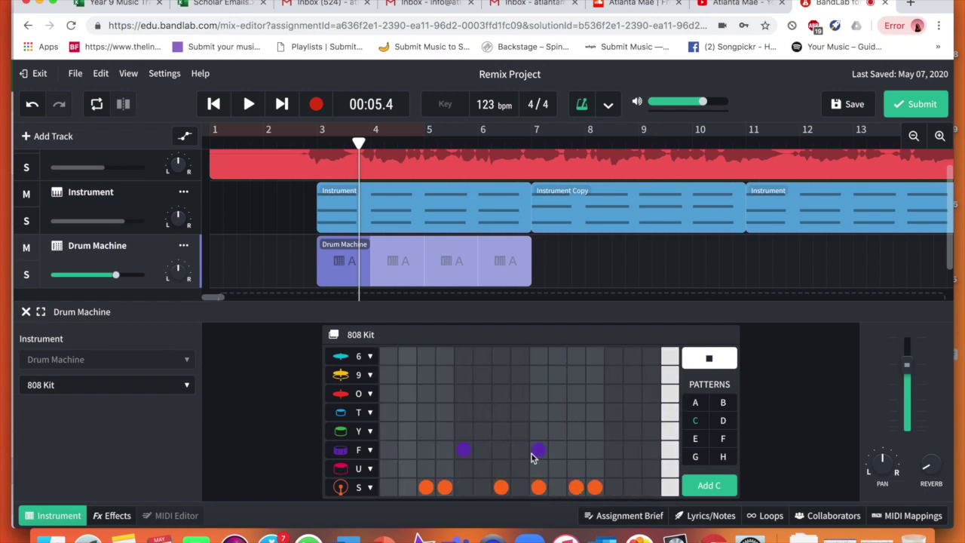
pyautogui.click(388, 451)
pyautogui.click(463, 450)
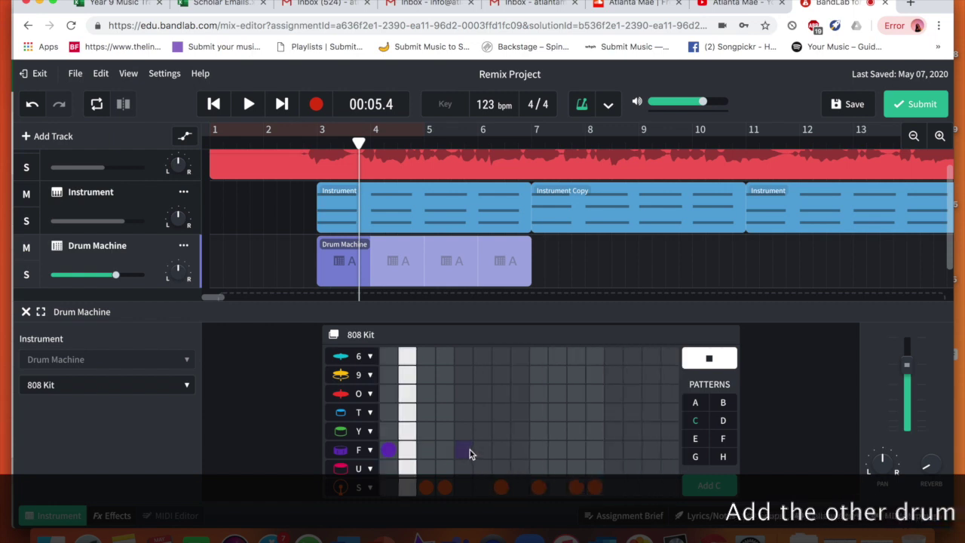
pyautogui.click(517, 450)
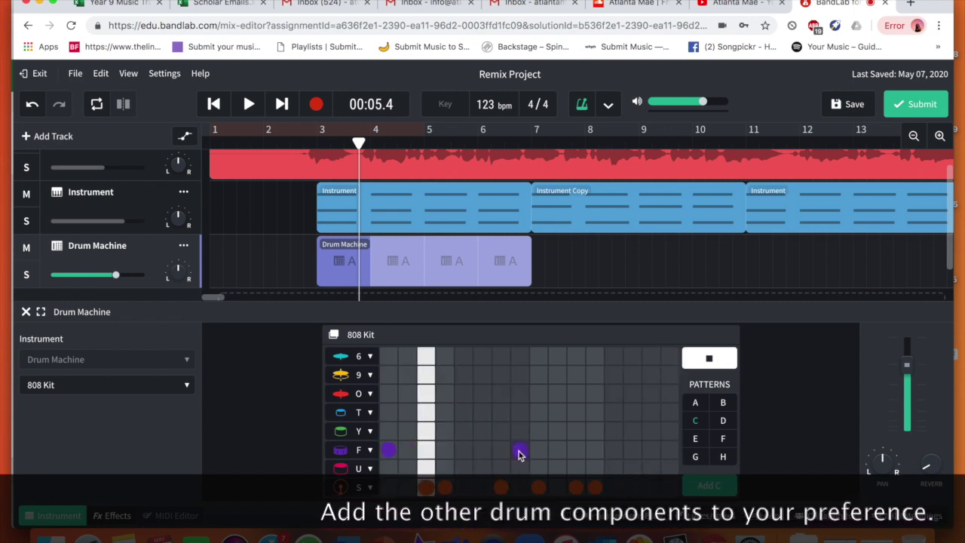
pyautogui.click(519, 450)
pyautogui.click(538, 455)
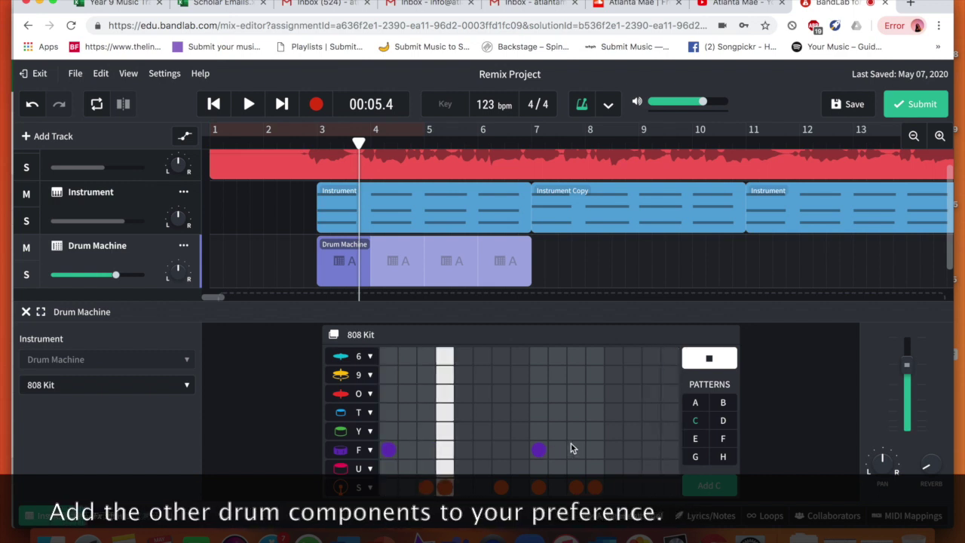
# Step: Add pattern C hits on steps 2, 4, 5, 6, 8 and 12–15 of the O row and step 3 of the 9 row
pyautogui.click(346, 416)
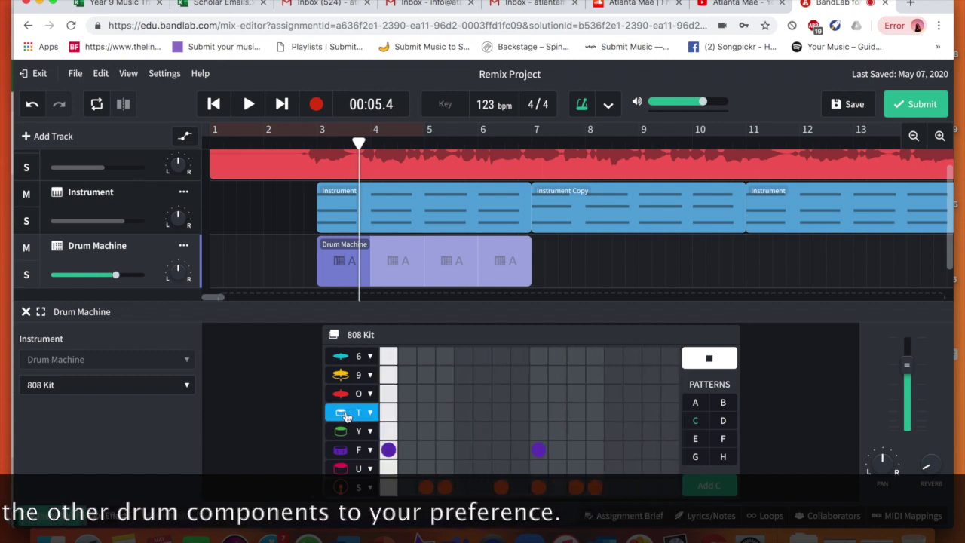
pyautogui.click(387, 393)
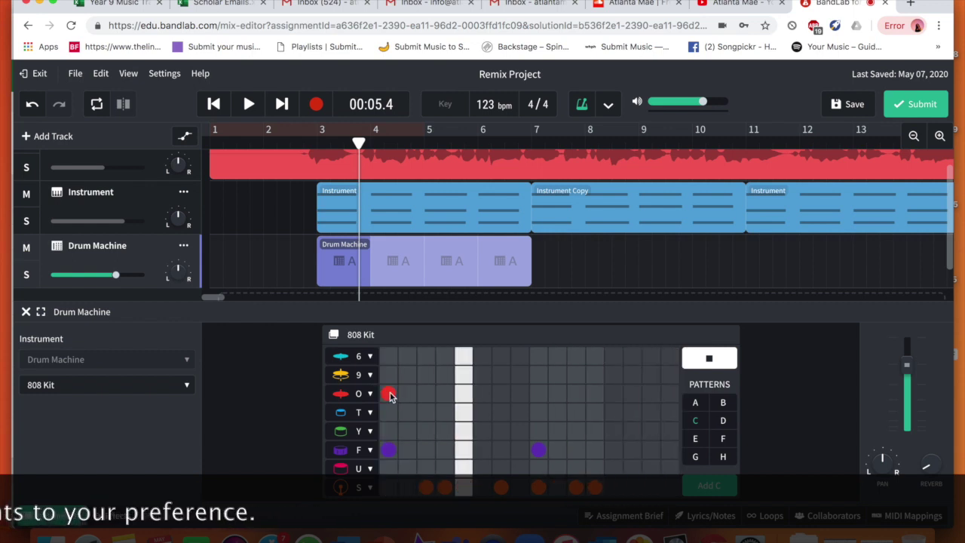
pyautogui.click(387, 392)
pyautogui.click(426, 375)
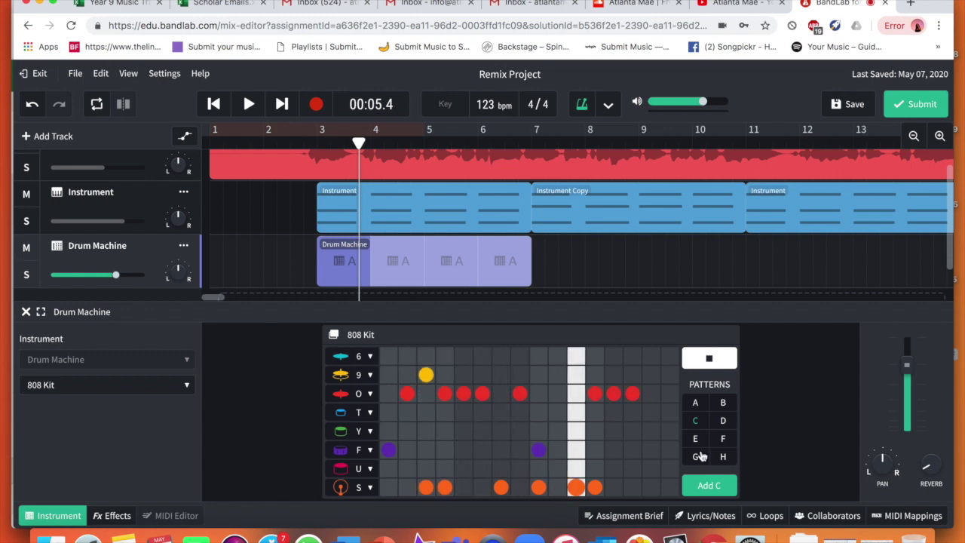
pyautogui.click(652, 395)
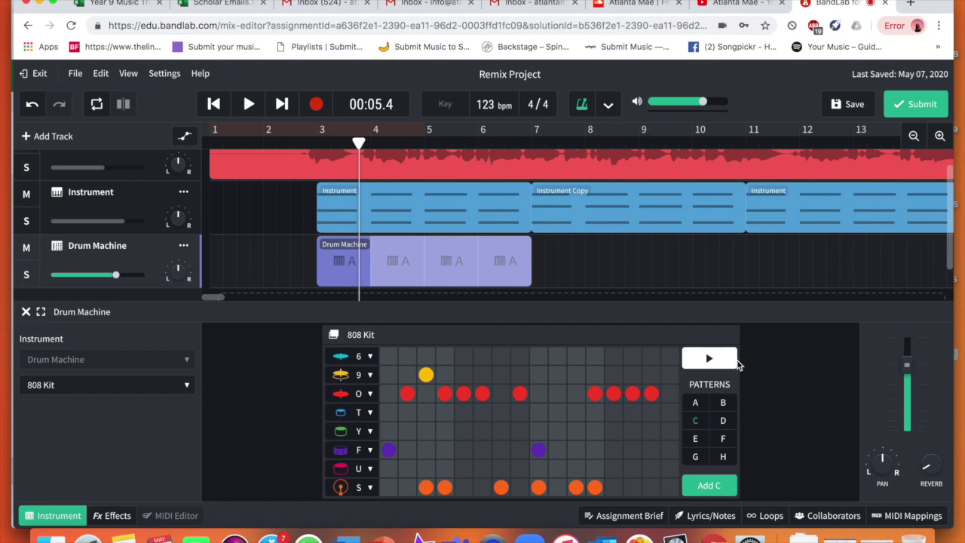
# Step: Replace the pattern A region with a pattern C region running from bar 3 to bar 7
pyautogui.click(713, 486)
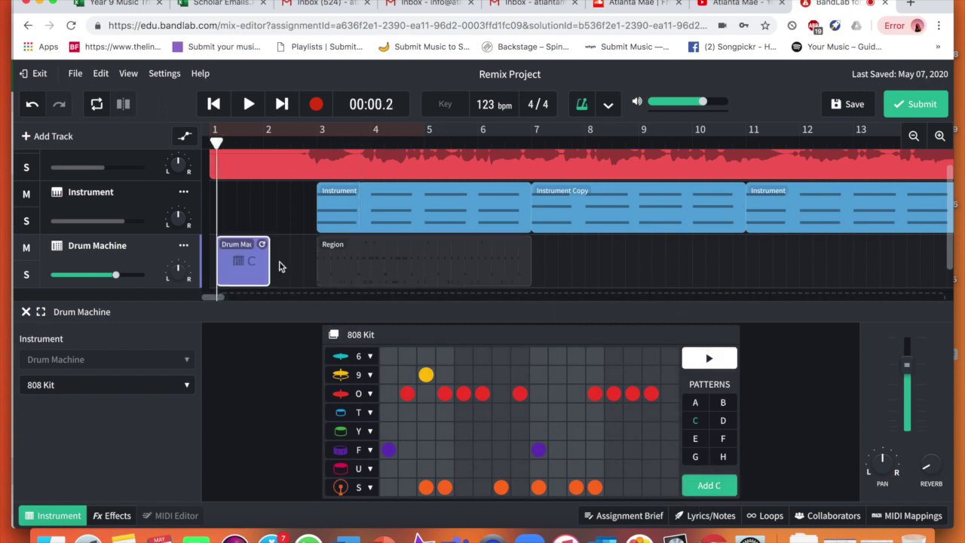
pyautogui.press('Delete')
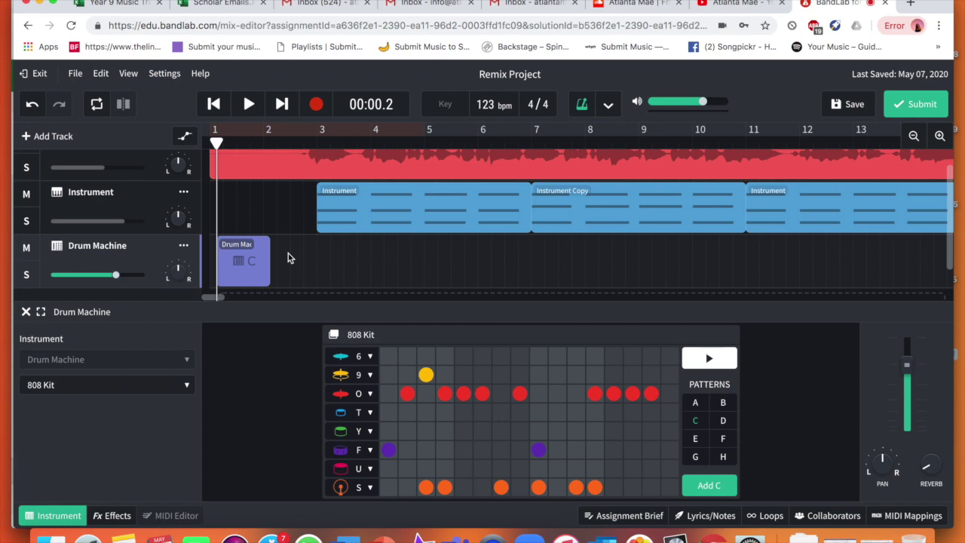
pyautogui.moveTo(244, 250); pyautogui.dragTo(335, 256)
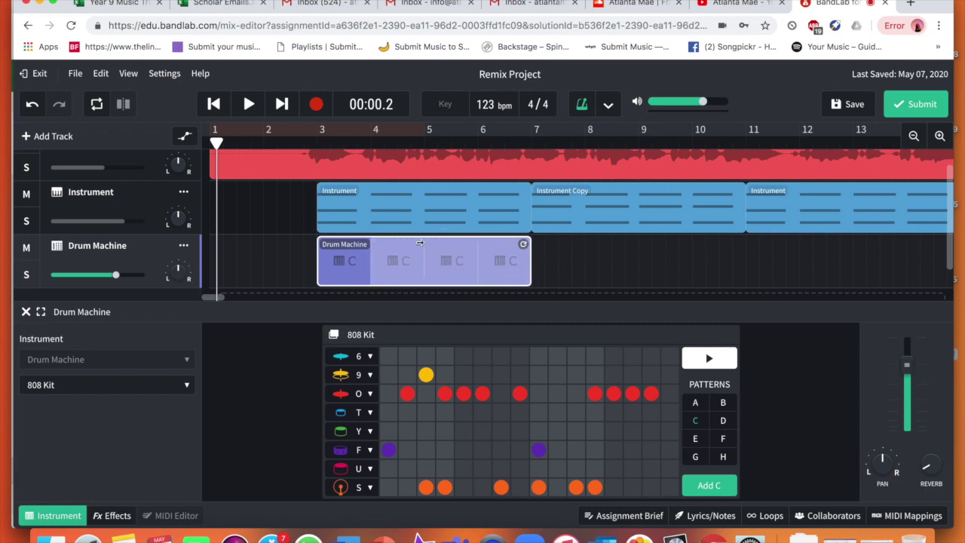
# Step: Play the project, enable looping over bars 3 to 7, and remove the F hit on step 1 of pattern C
pyautogui.click(255, 110)
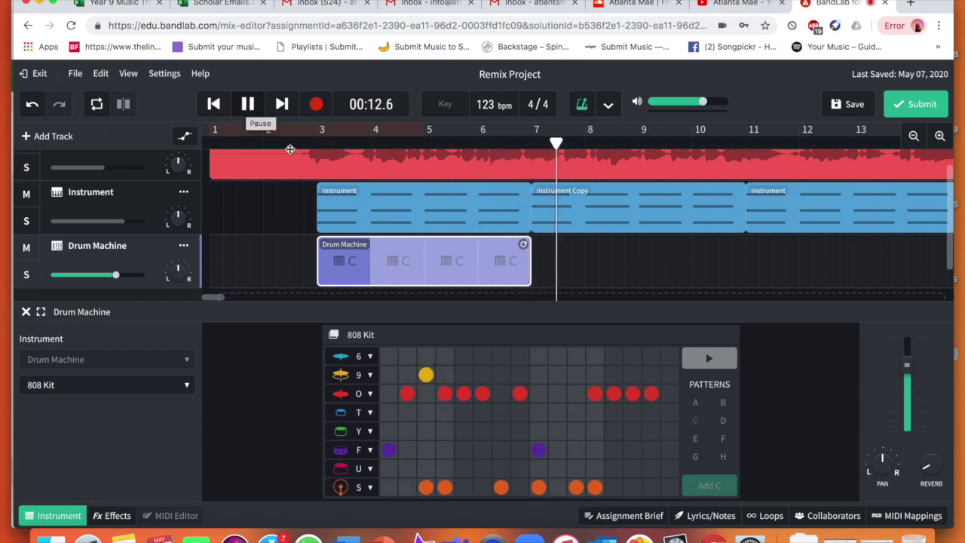
pyautogui.click(251, 104)
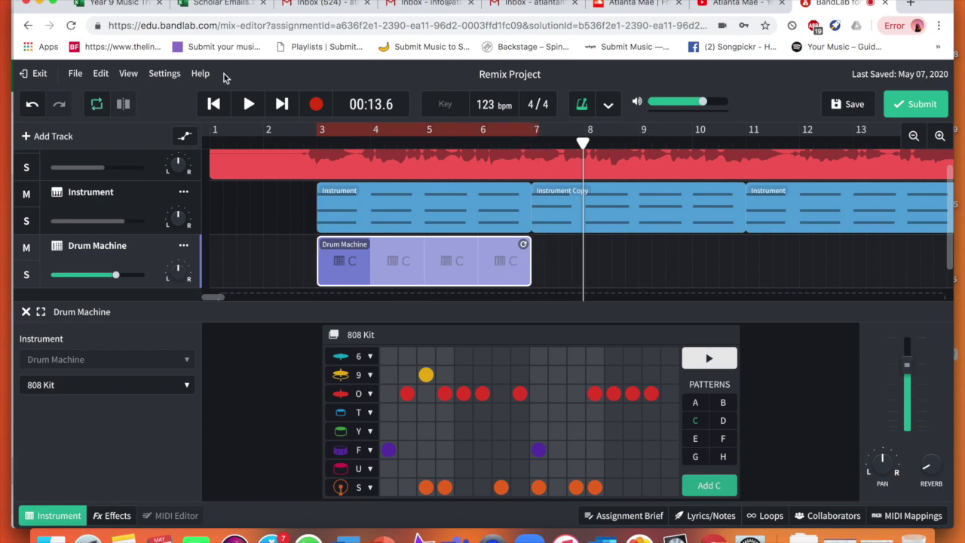
pyautogui.click(251, 104)
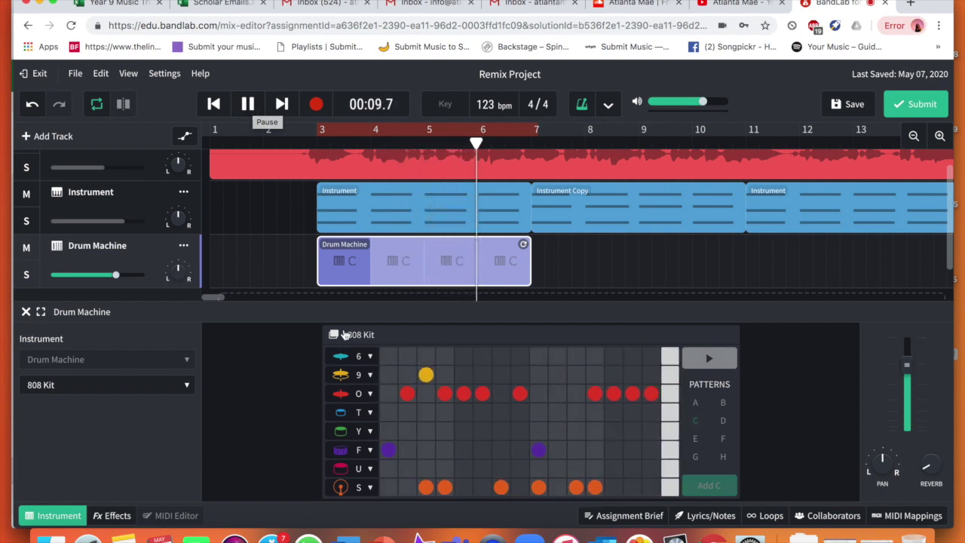
pyautogui.click(248, 104)
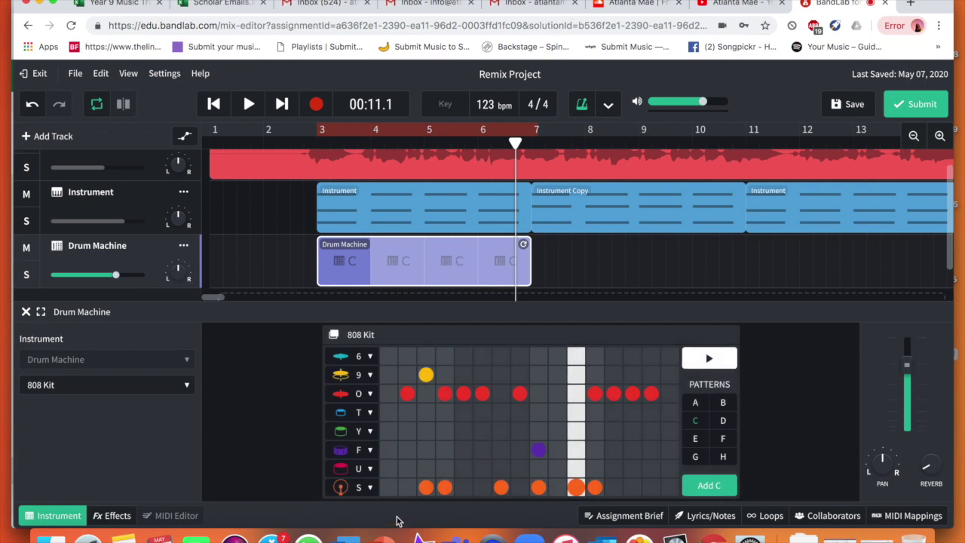
pyautogui.click(248, 104)
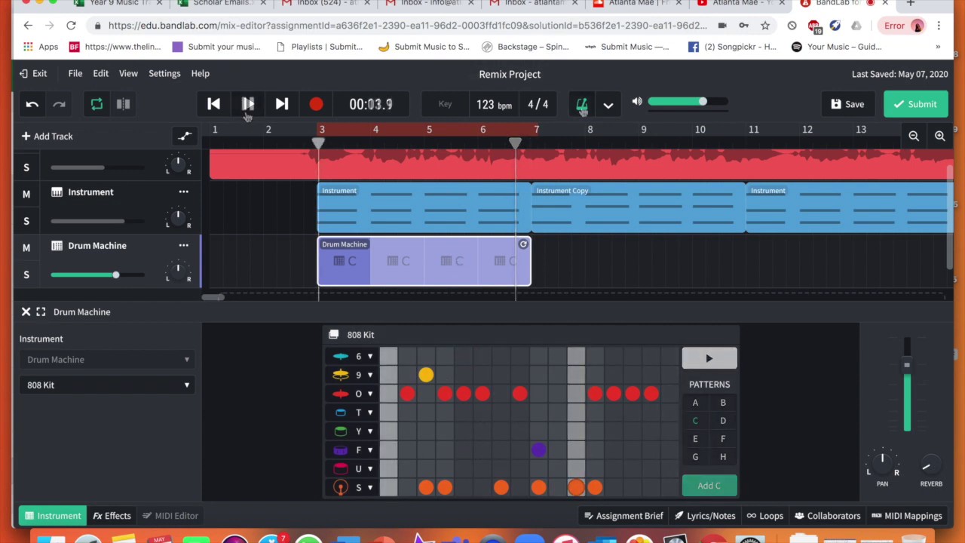
# Step: Add an S hit on step 1 of pattern C, turn off the metronome, and play the looped section
pyautogui.click(581, 104)
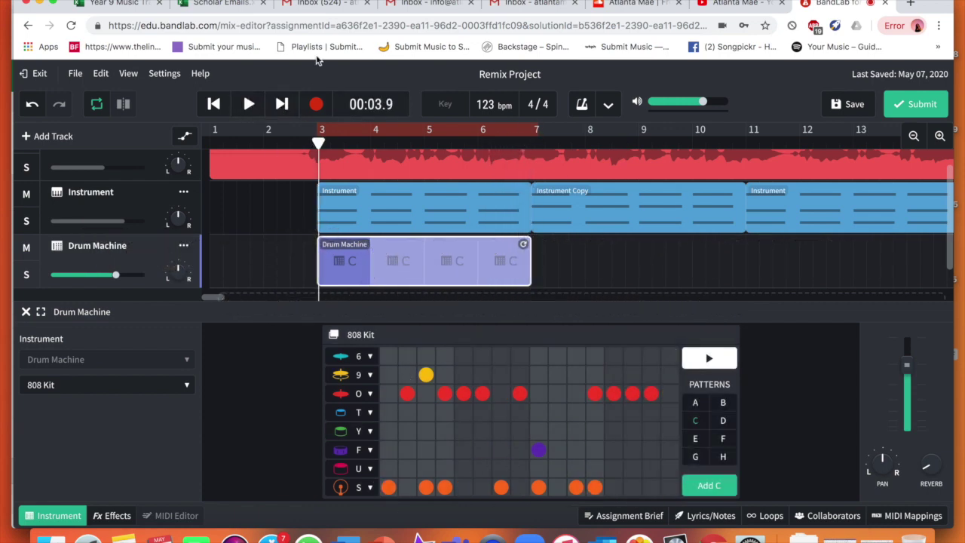
pyautogui.click(249, 107)
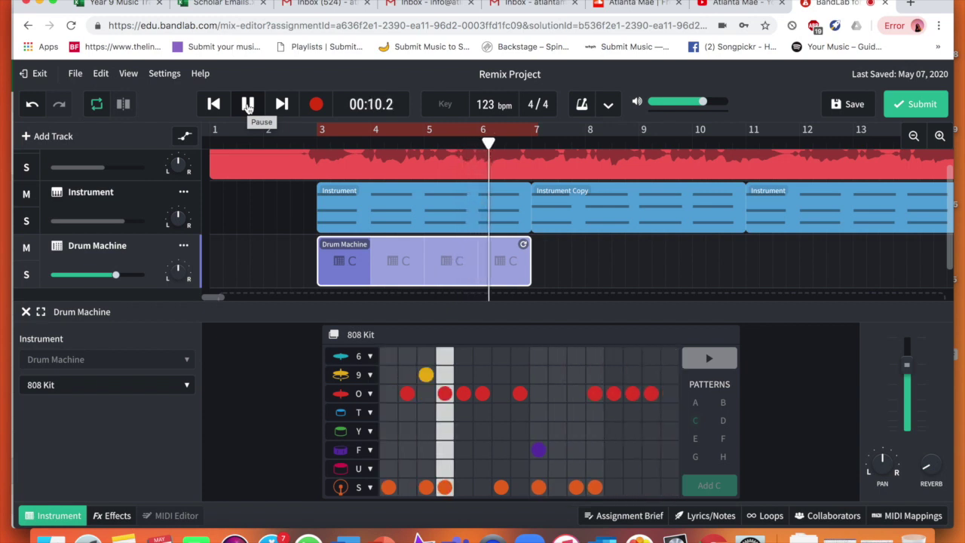
pyautogui.click(248, 105)
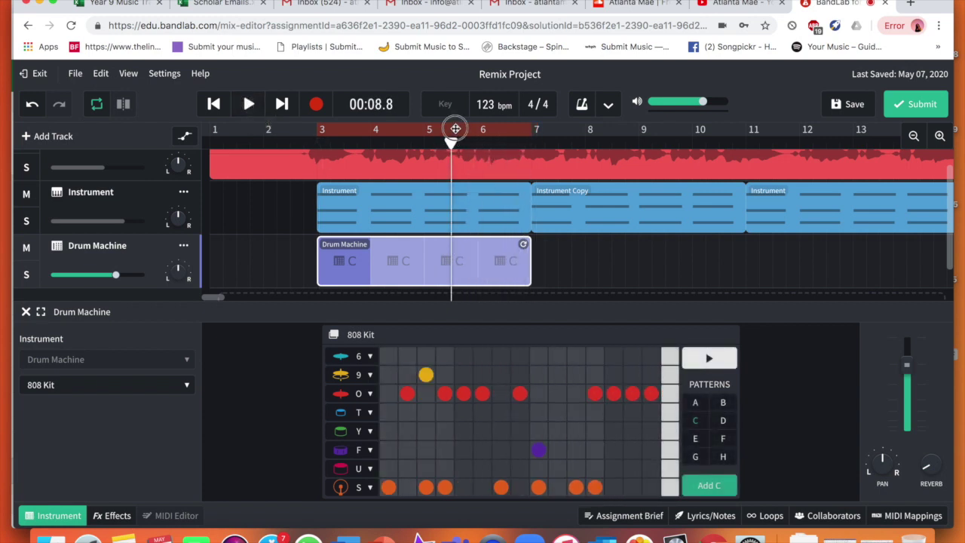
# Step: Turn off looping and move the pattern C region to start at bar 7
pyautogui.moveTo(489, 254); pyautogui.dragTo(632, 242)
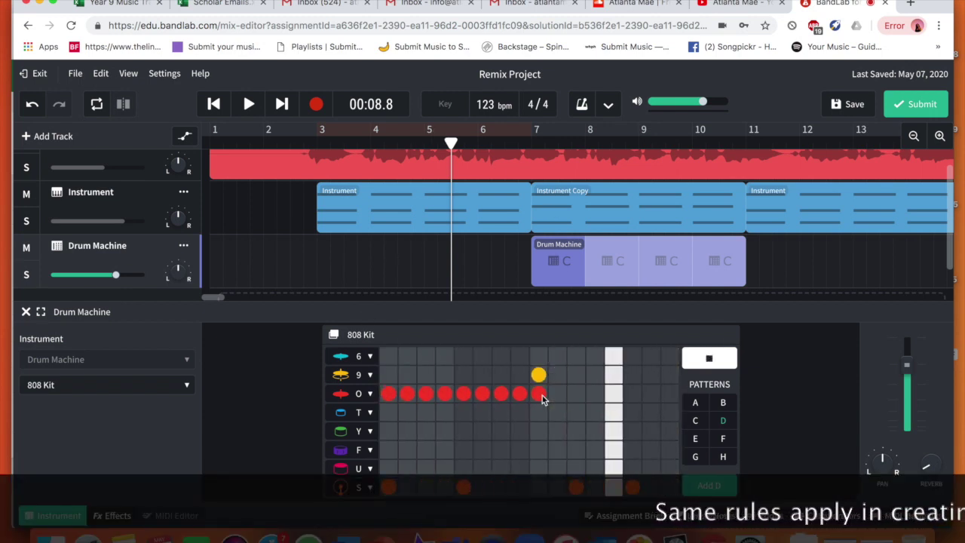
# Step: Finish pattern D with O hits on steps 10–14 and 16 and none on 9, F hits on 5, 11, 12 and C hits on 9, 15
pyautogui.click(539, 393)
pyautogui.click(557, 394)
pyautogui.click(576, 393)
pyautogui.click(595, 393)
pyautogui.click(613, 393)
pyautogui.click(631, 395)
pyautogui.click(670, 395)
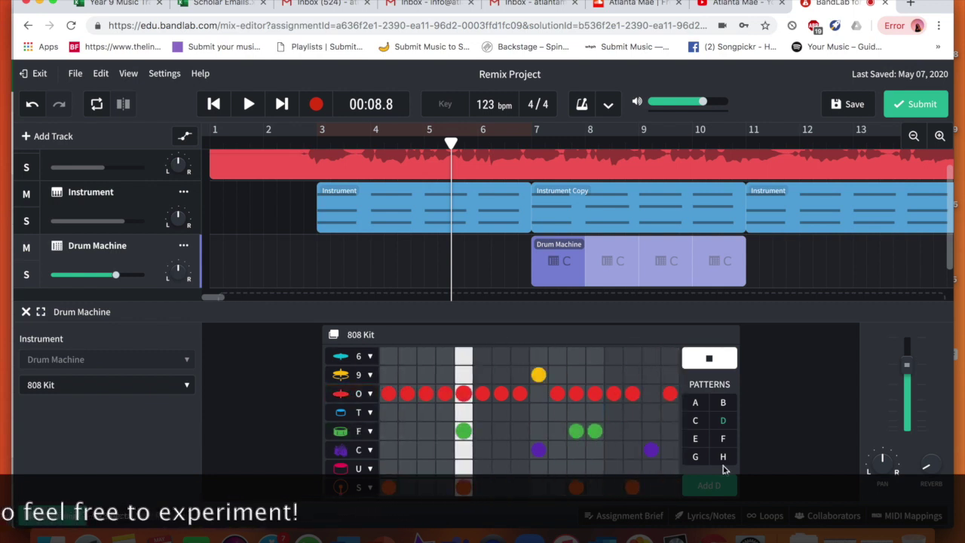
# Step: Add a pattern D region to the drum track, stop its preview, and place it from bar 3 to bar 7
pyautogui.click(706, 487)
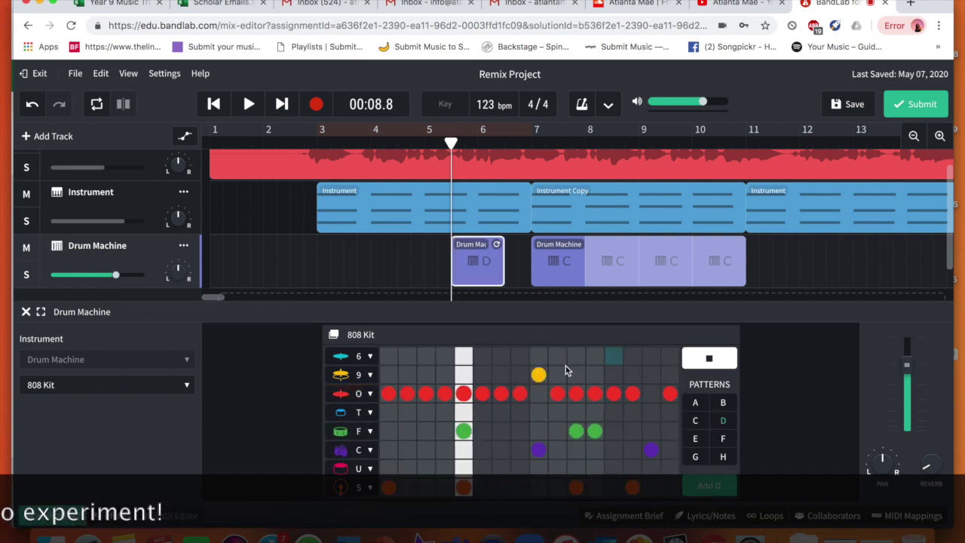
pyautogui.click(697, 358)
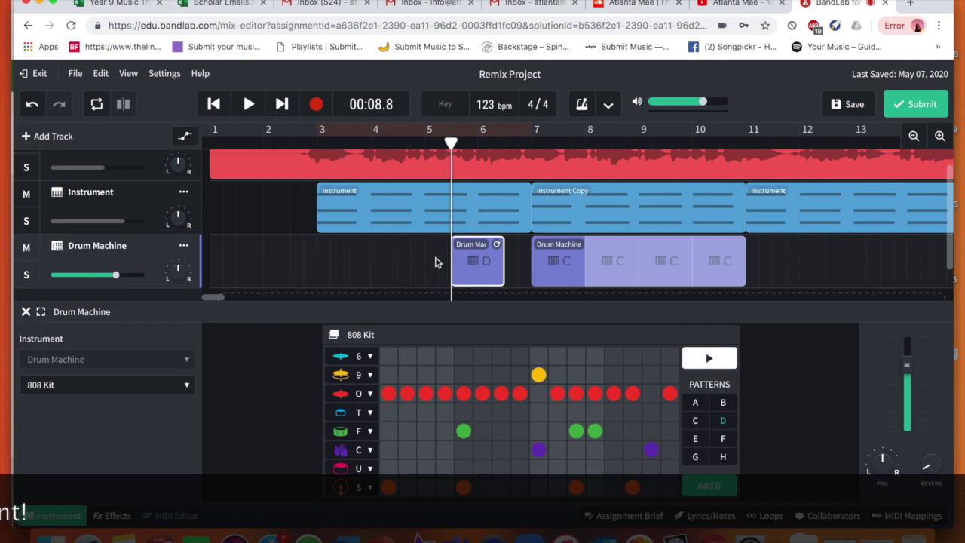
pyautogui.moveTo(455, 252); pyautogui.dragTo(336, 258)
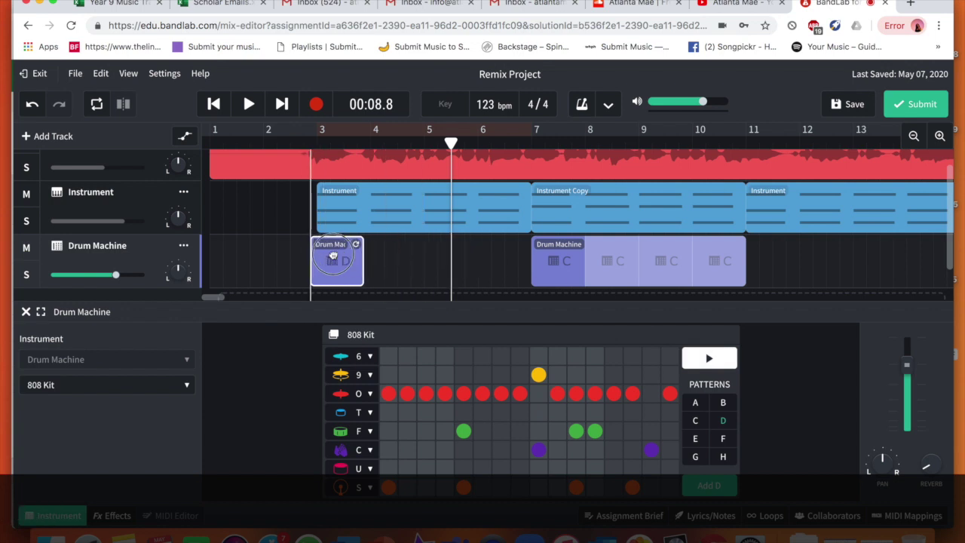
pyautogui.moveTo(336, 255); pyautogui.dragTo(524, 256)
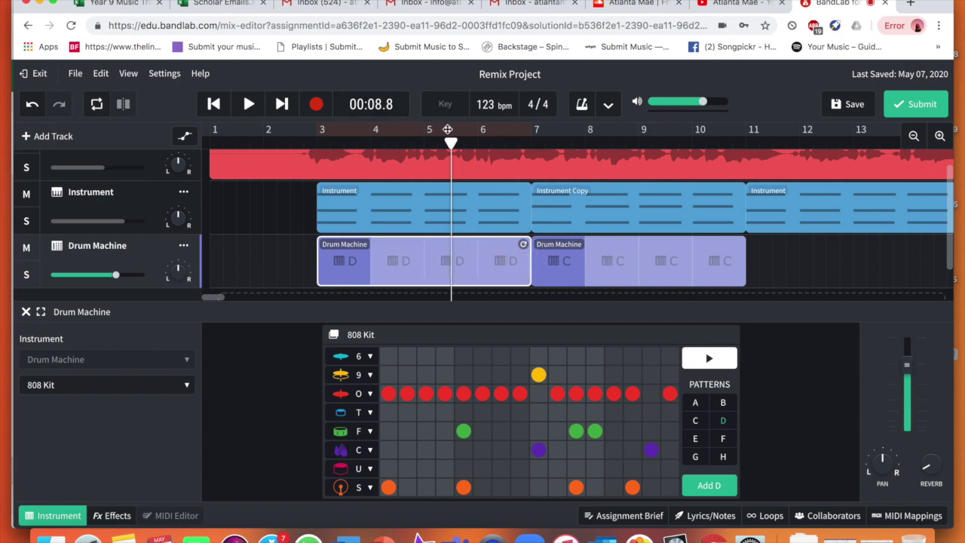
# Step: Play the project from bar 2 through the pattern D and C drum regions and pause at the end of bar 10
pyautogui.moveTo(427, 143); pyautogui.dragTo(266, 152)
pyautogui.press('space')
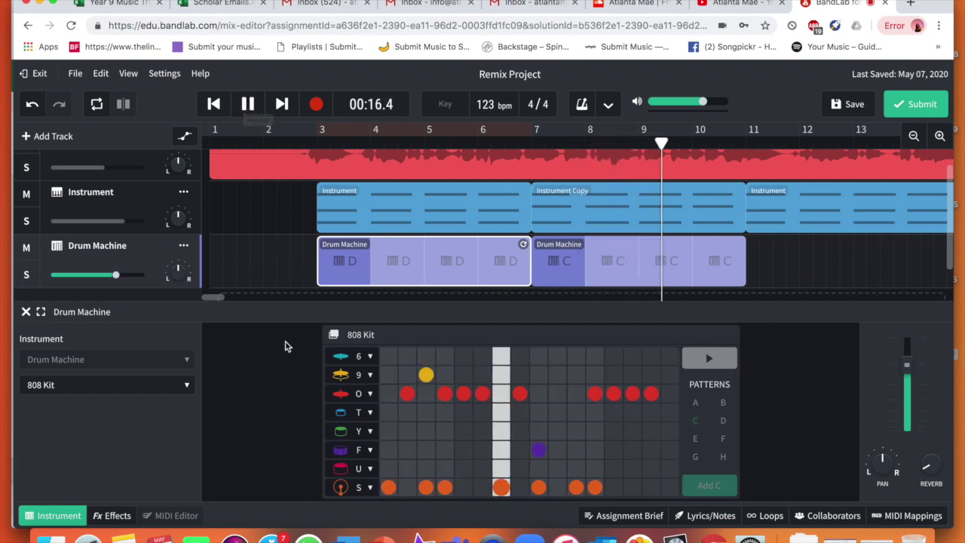
pyautogui.click(251, 105)
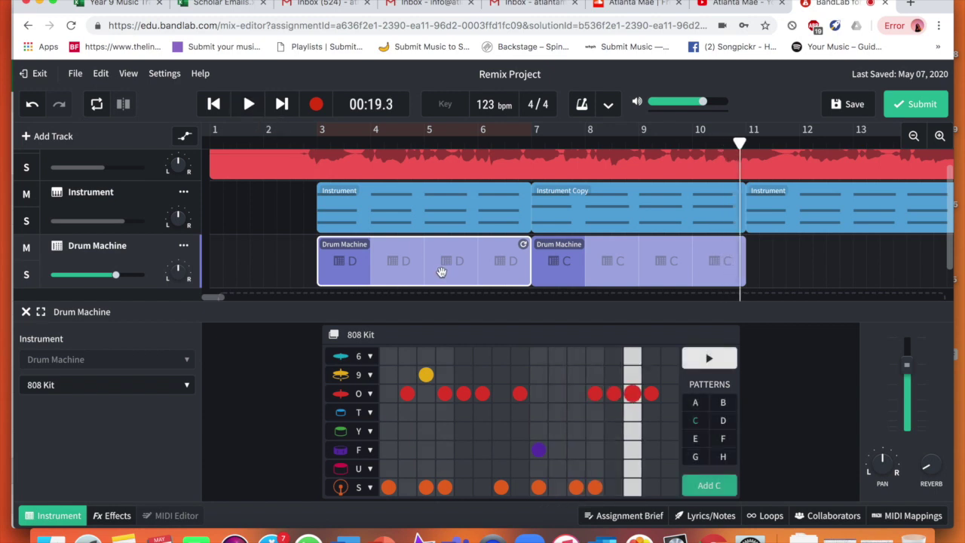
# Step: Add a pattern D region to the drum track at bar 11 and extend it to bar 15
pyautogui.click(724, 421)
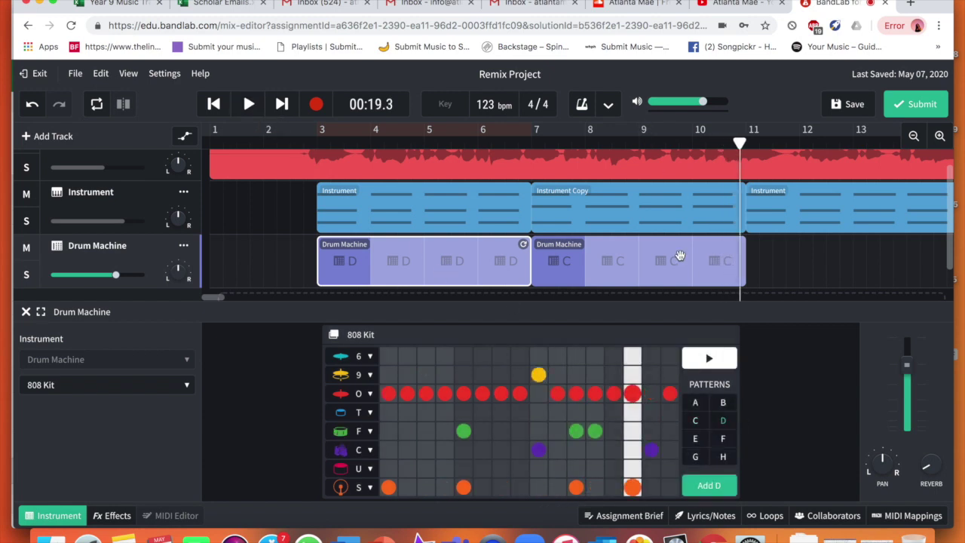
pyautogui.click(704, 486)
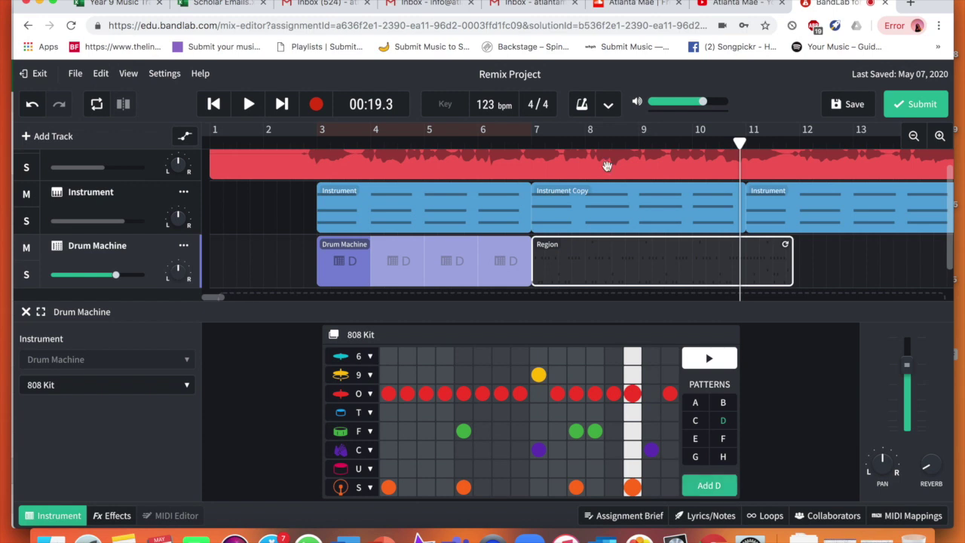
pyautogui.click(33, 109)
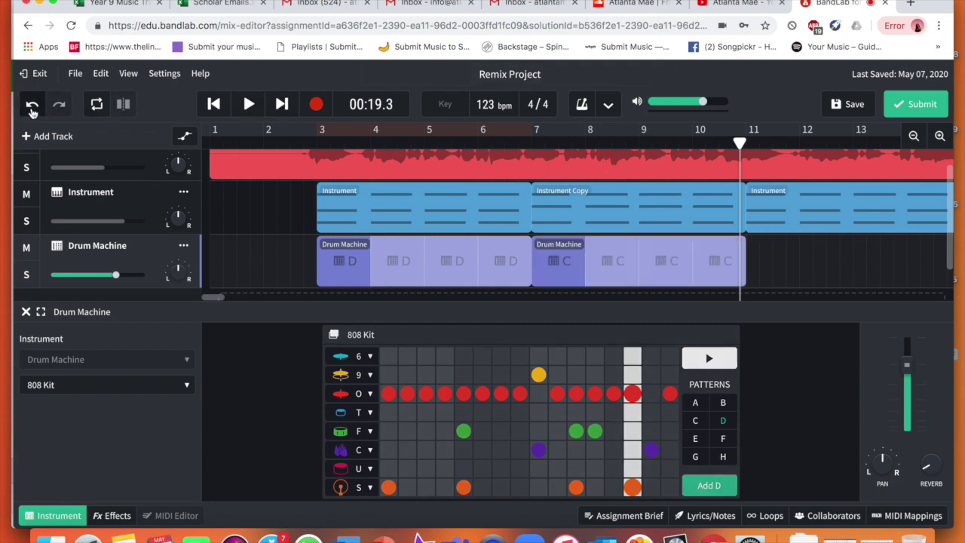
pyautogui.moveTo(741, 144); pyautogui.dragTo(759, 144)
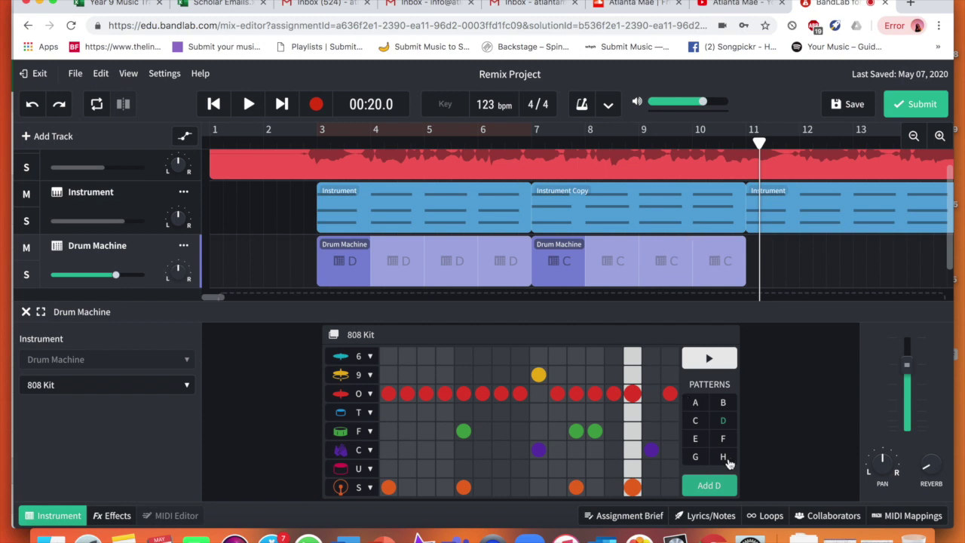
pyautogui.click(713, 490)
pyautogui.moveTo(797, 270); pyautogui.dragTo(782, 272)
pyautogui.hscroll(5, 779, 272)
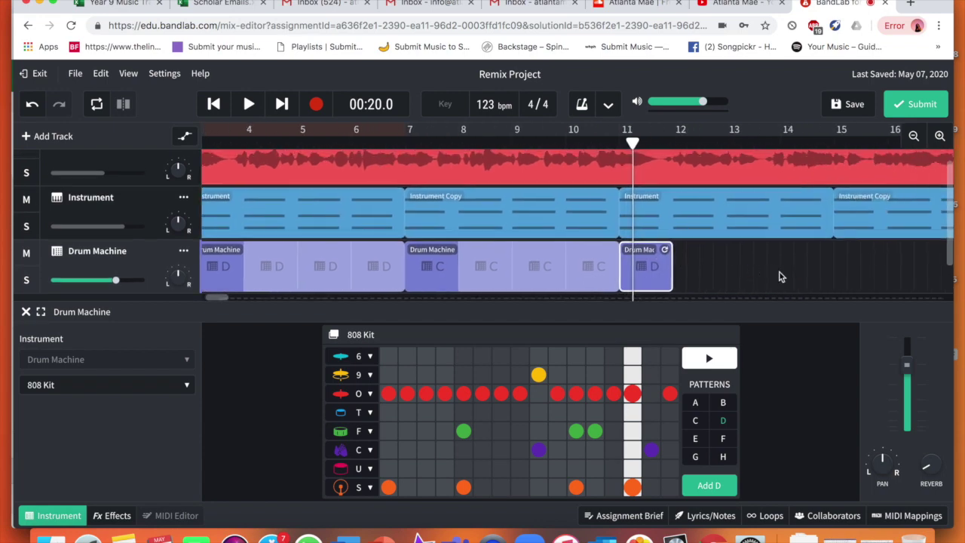
pyautogui.moveTo(636, 250); pyautogui.dragTo(786, 251)
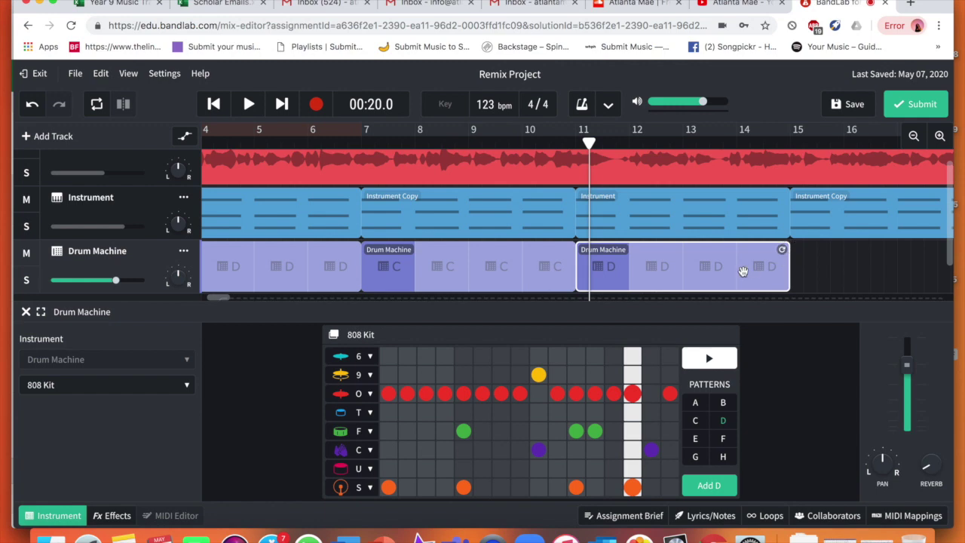
# Step: Add a pattern C region to the drum track at bar 15 and extend it to bar 19, matching the chords
pyautogui.hscroll(5, 747, 270)
pyautogui.scroll(-1, 719, 248)
pyautogui.hscroll(-1, 720, 248)
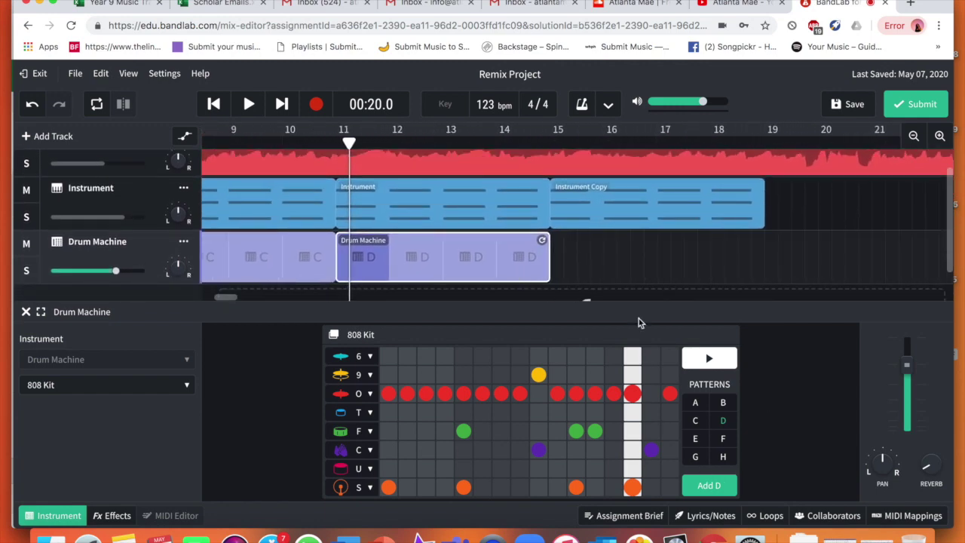
pyautogui.moveTo(349, 149); pyautogui.dragTo(553, 170)
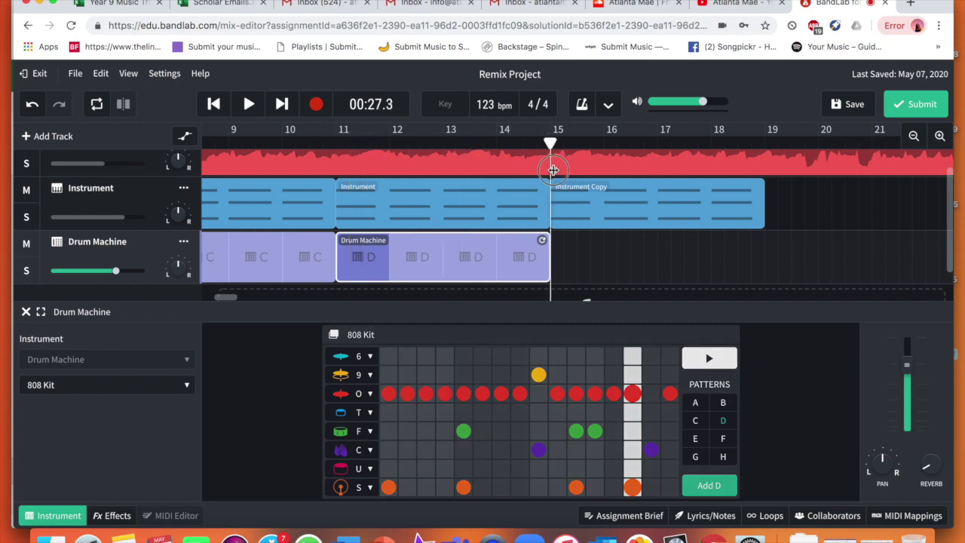
pyautogui.click(700, 424)
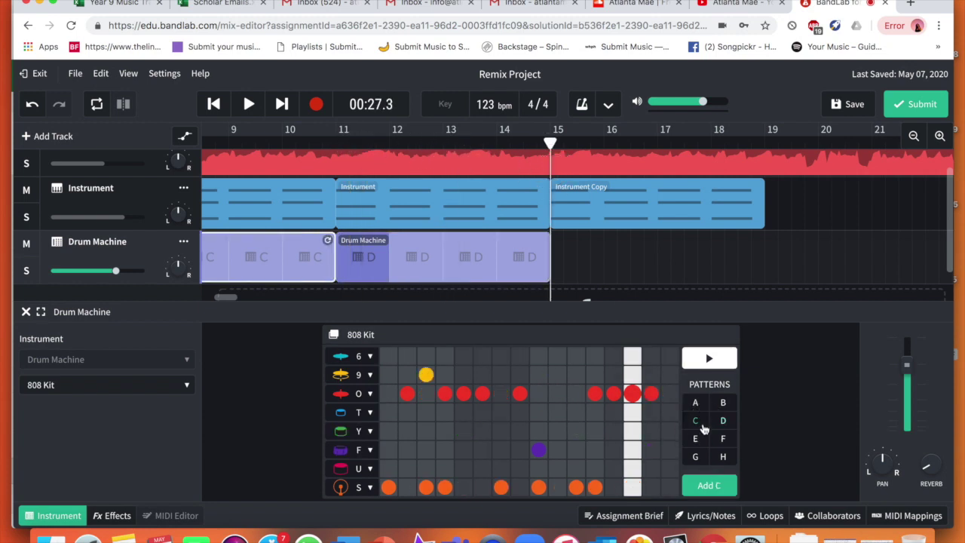
pyautogui.click(709, 486)
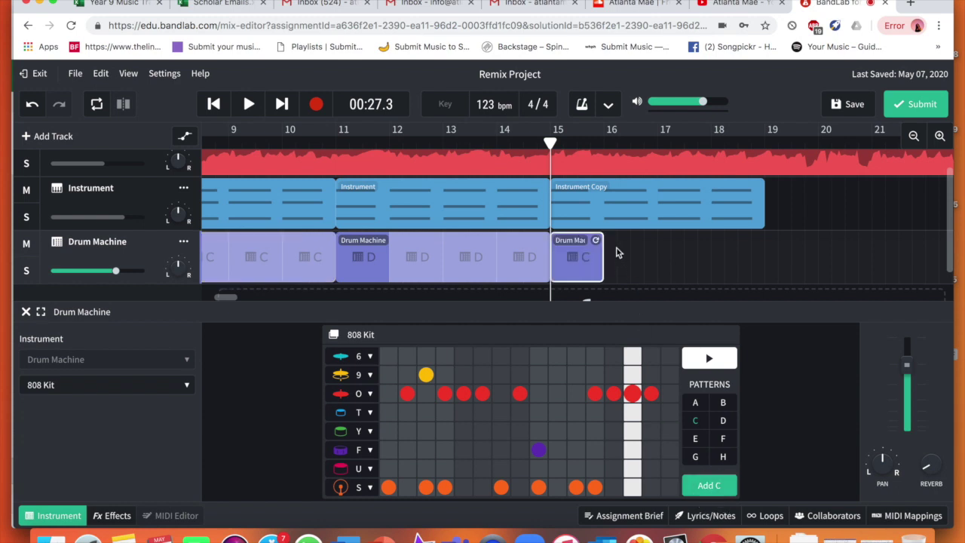
pyautogui.moveTo(597, 240); pyautogui.dragTo(758, 240)
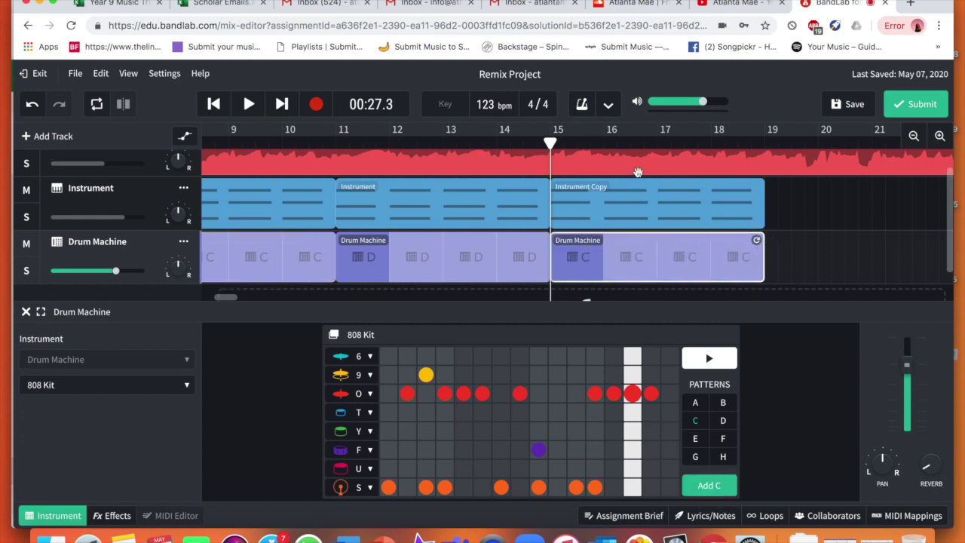
# Step: Close the drum machine panel and play the remix from the beginning until the chords and drums end at bar 19
pyautogui.click(214, 105)
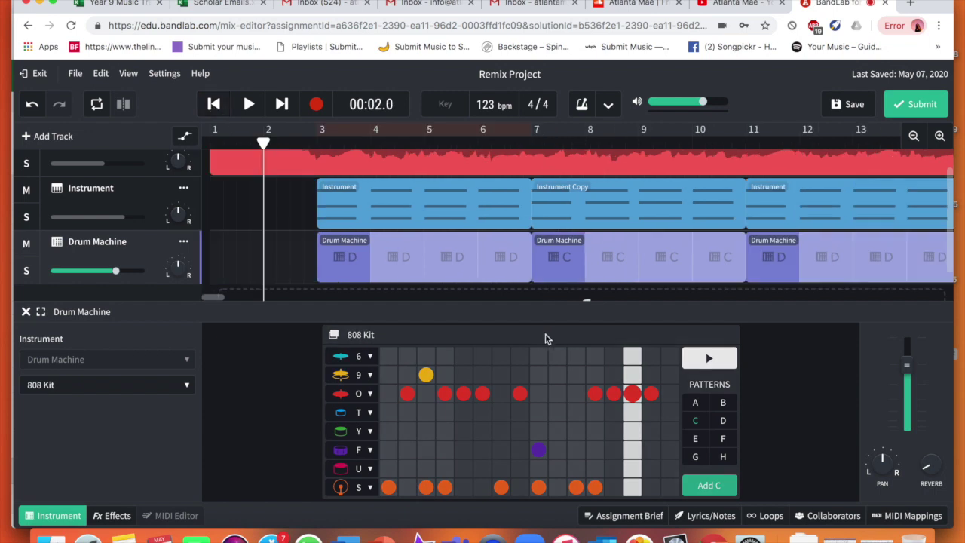
pyautogui.click(26, 313)
pyautogui.moveTo(264, 145); pyautogui.dragTo(182, 149)
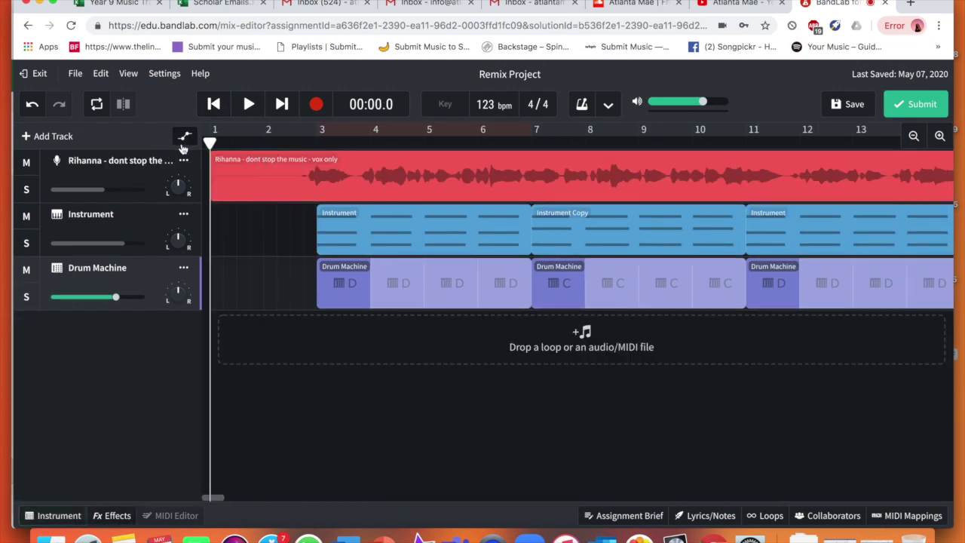
pyautogui.click(250, 104)
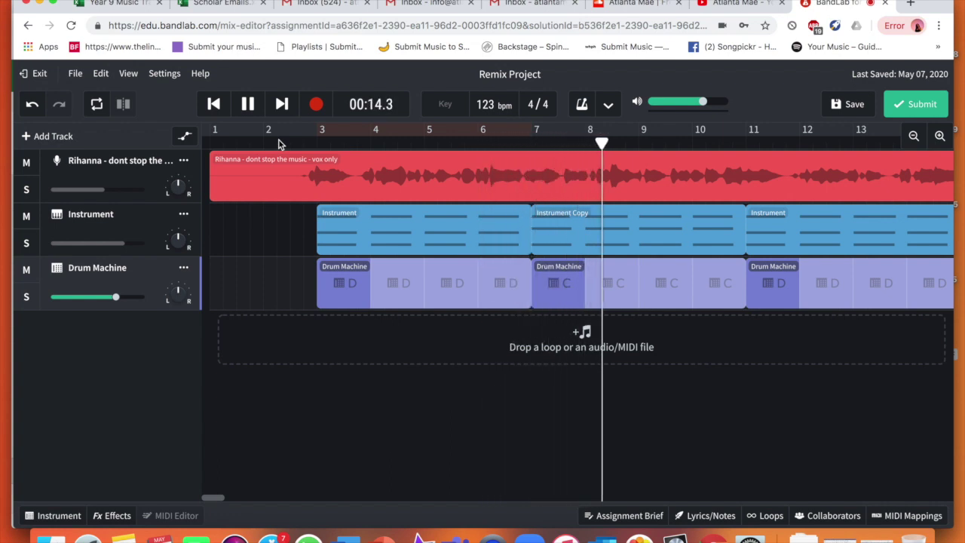
pyautogui.hscroll(5, 392, 213)
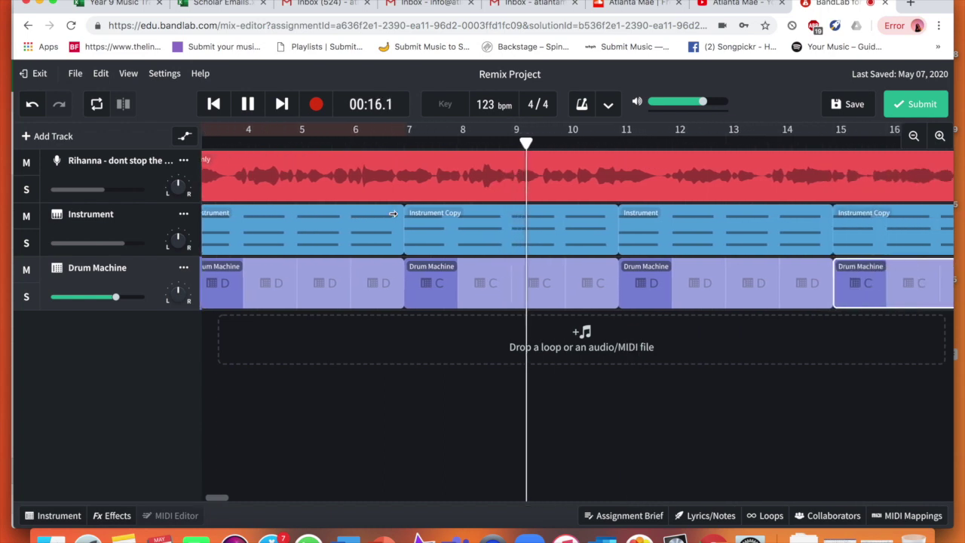
pyautogui.hscroll(-1, 392, 213)
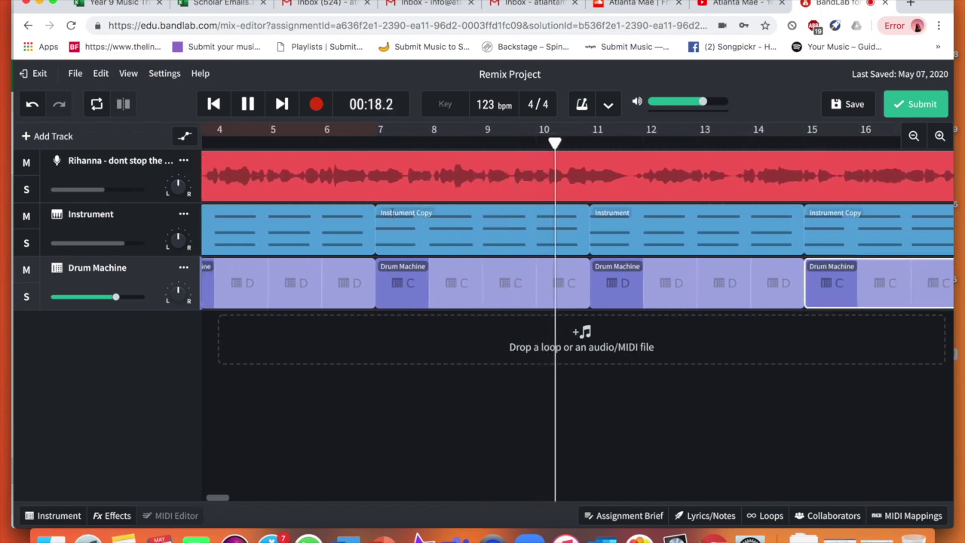
pyautogui.hscroll(1, 392, 214)
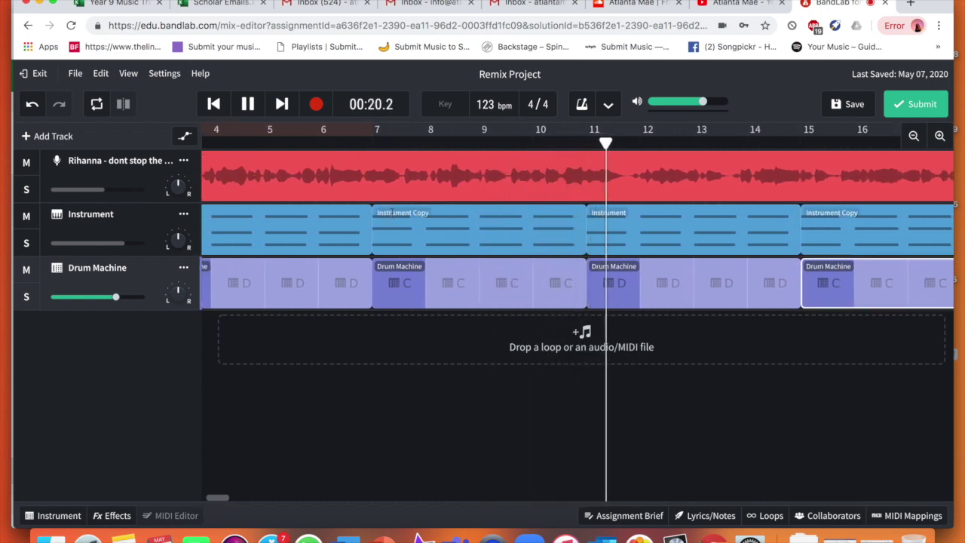
pyautogui.hscroll(1, 392, 213)
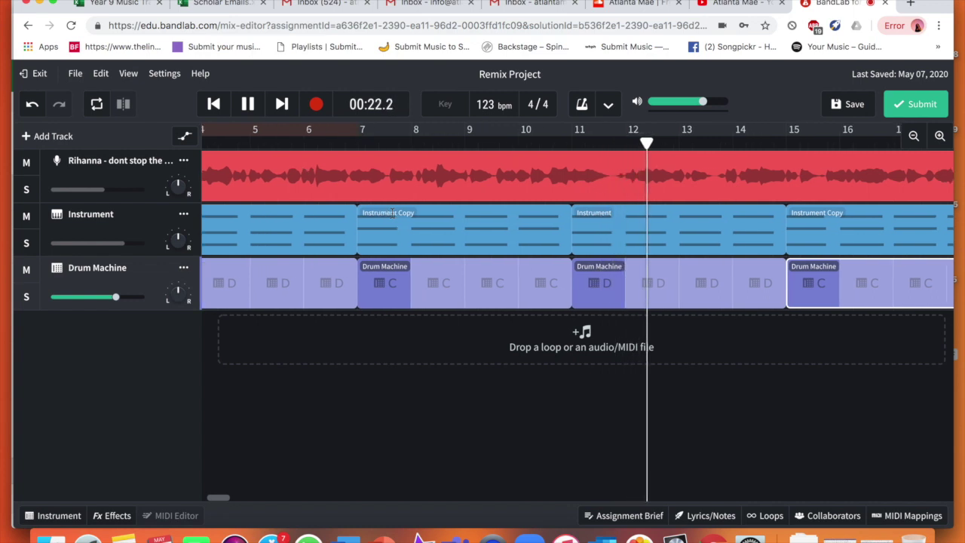
pyautogui.hscroll(2, 392, 213)
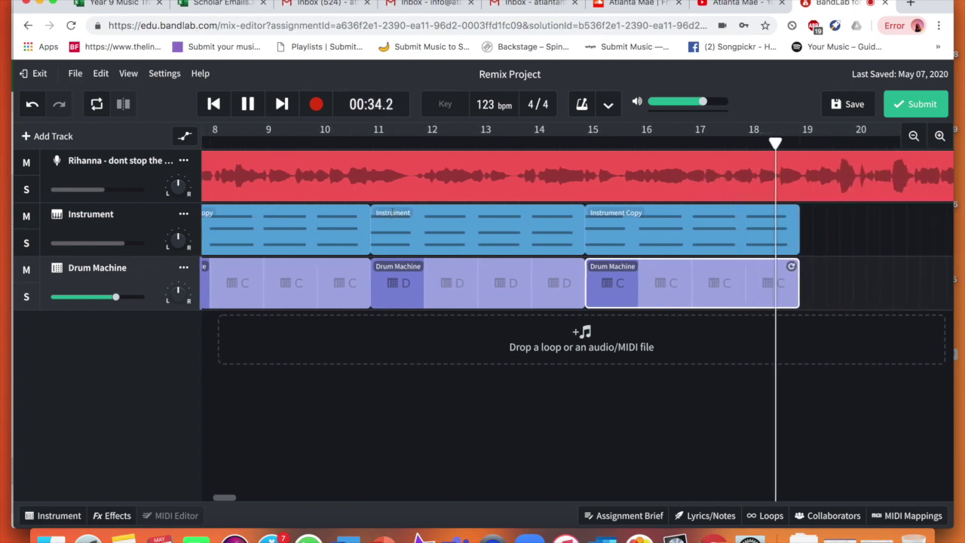
pyautogui.press('space')
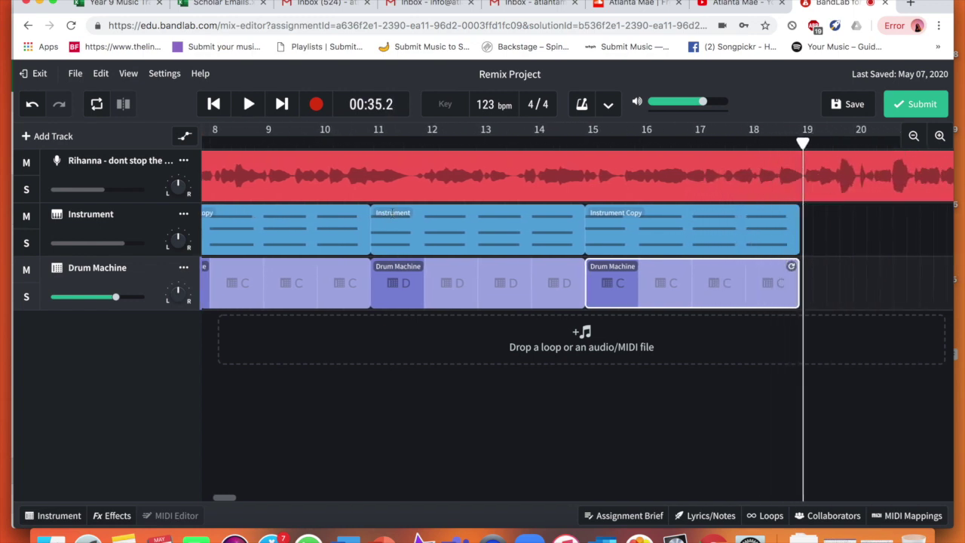
# Step: Review how the vocal, chord and drum regions line up from bar 1 to bar 19
pyautogui.hscroll(-10, 392, 215)
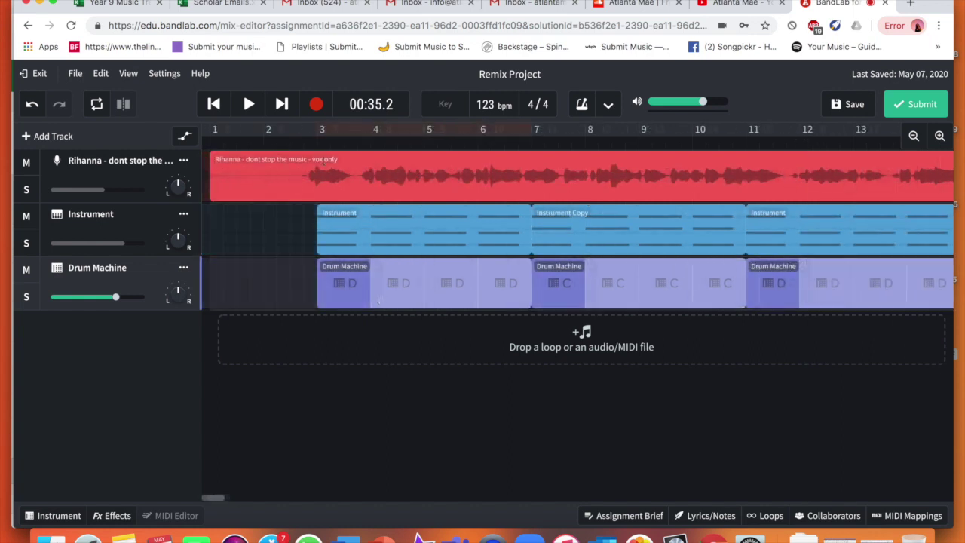
pyautogui.click(377, 216)
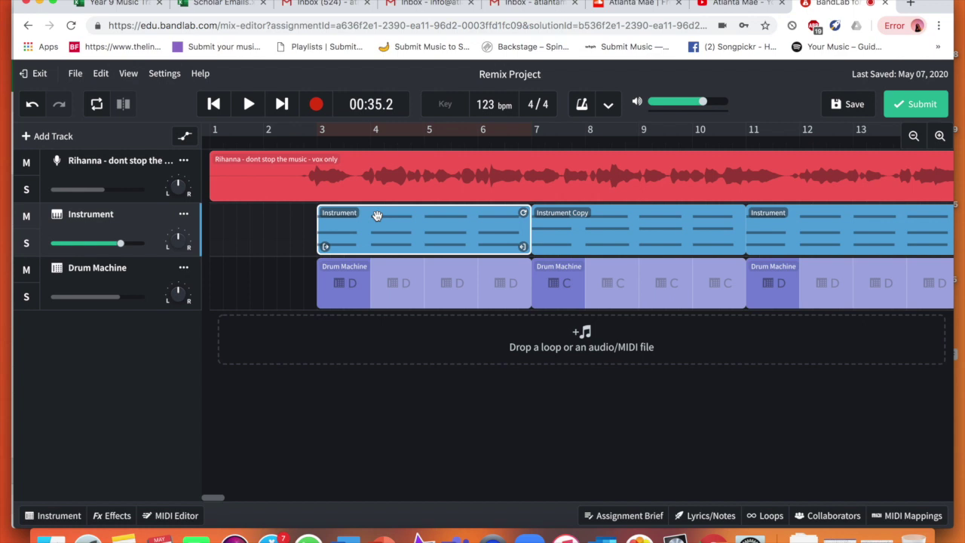
pyautogui.hscroll(1, 448, 223)
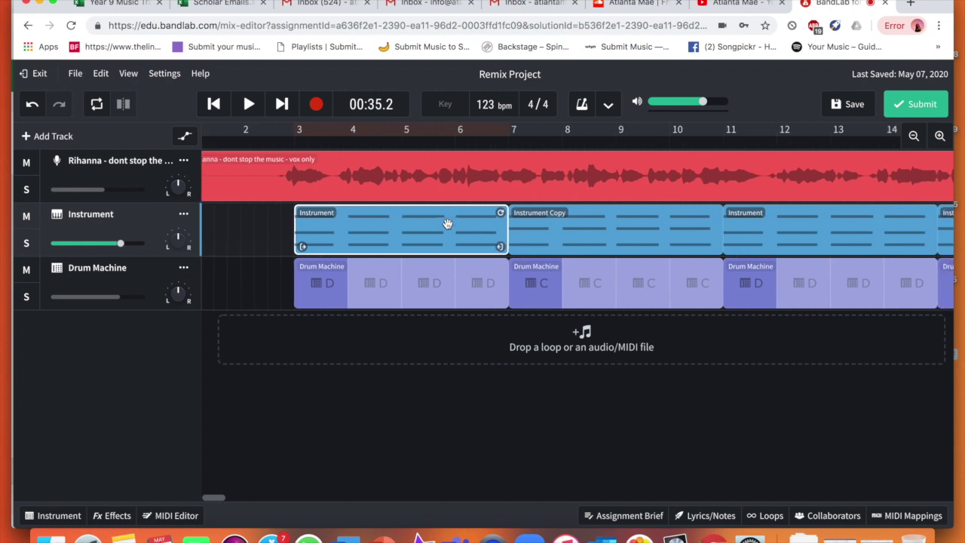
pyautogui.hscroll(3, 527, 192)
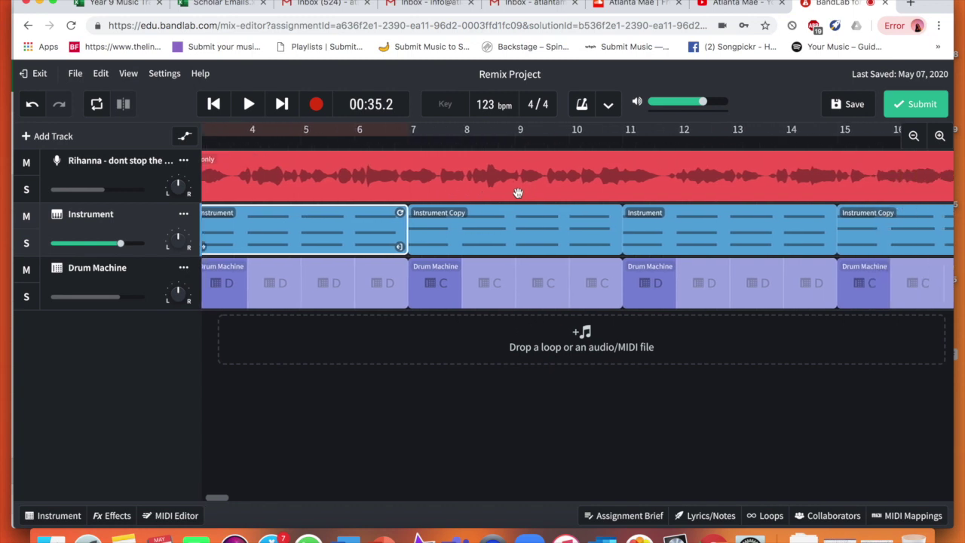
pyautogui.hscroll(-4, 517, 194)
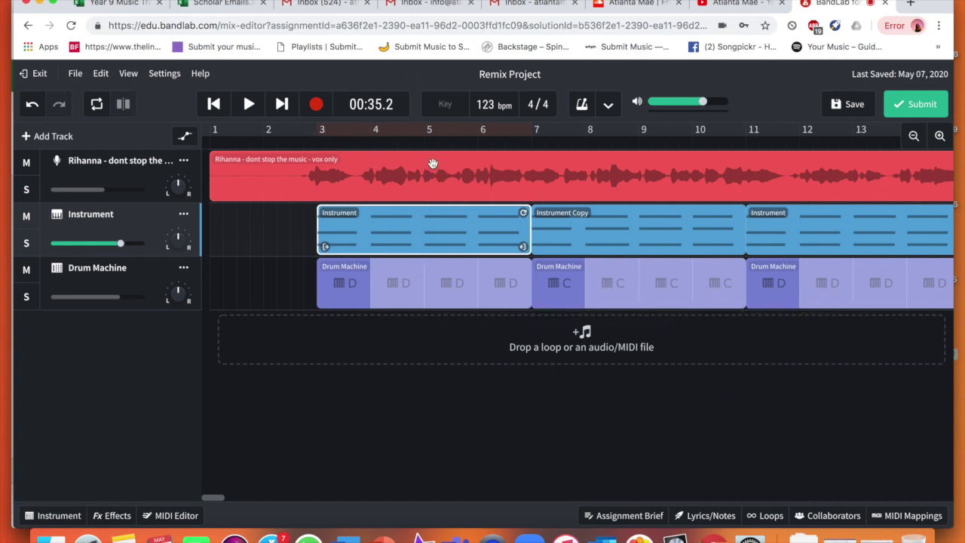
pyautogui.hscroll(4, 495, 233)
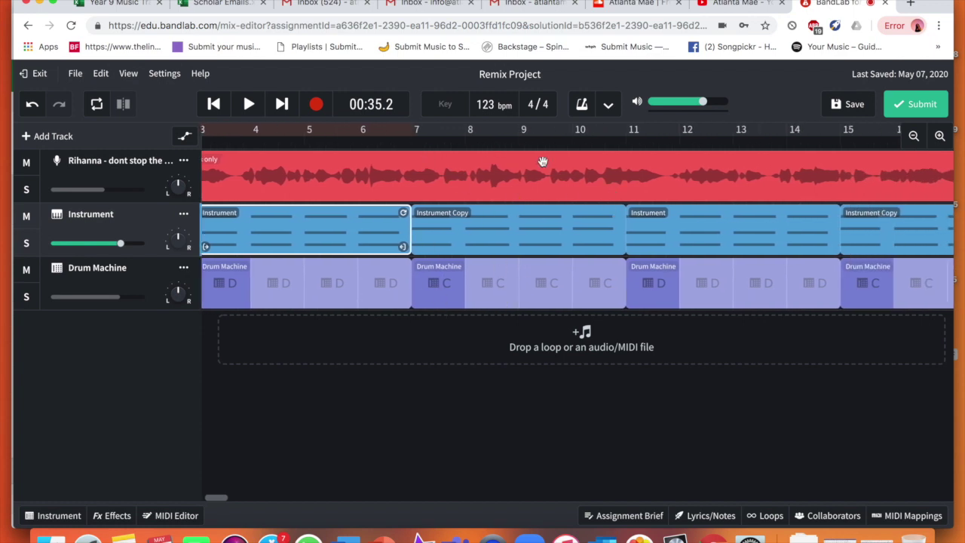
pyautogui.hscroll(2, 556, 283)
pyautogui.hscroll(3, 518, 293)
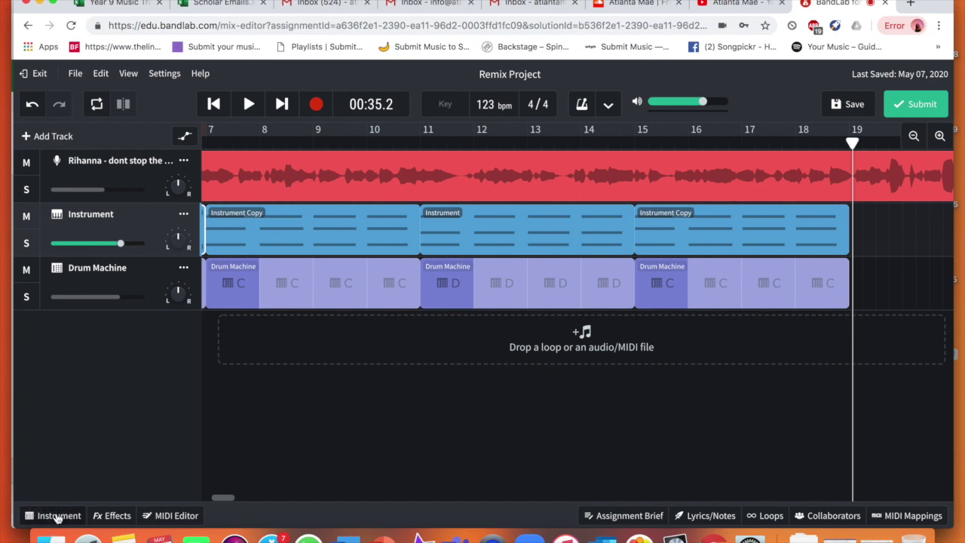
# Step: Open the Deep House Synth keyboard for the chord region at bar 7 and try out the notes E, G and B
pyautogui.click(271, 217)
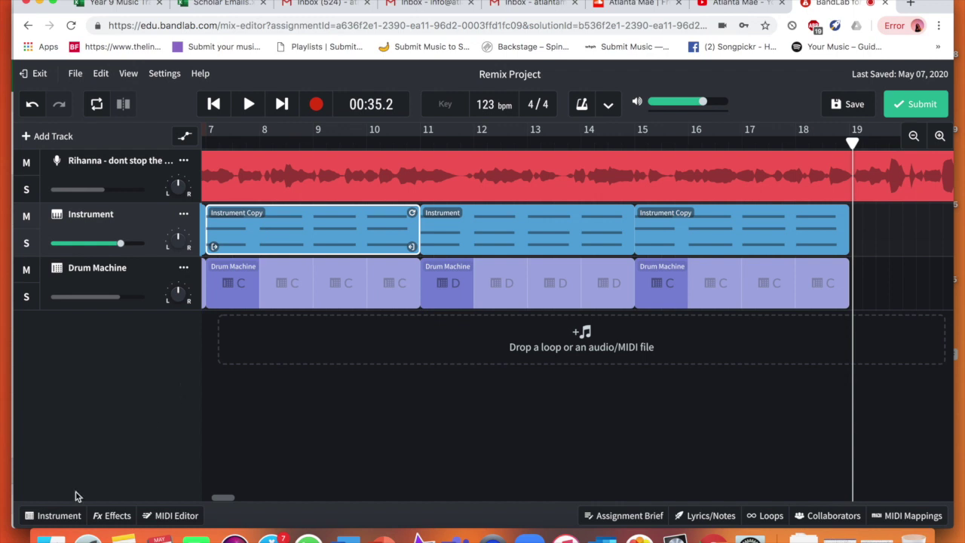
pyautogui.click(59, 517)
pyautogui.click(364, 469)
pyautogui.press('b')
pyautogui.click(366, 471)
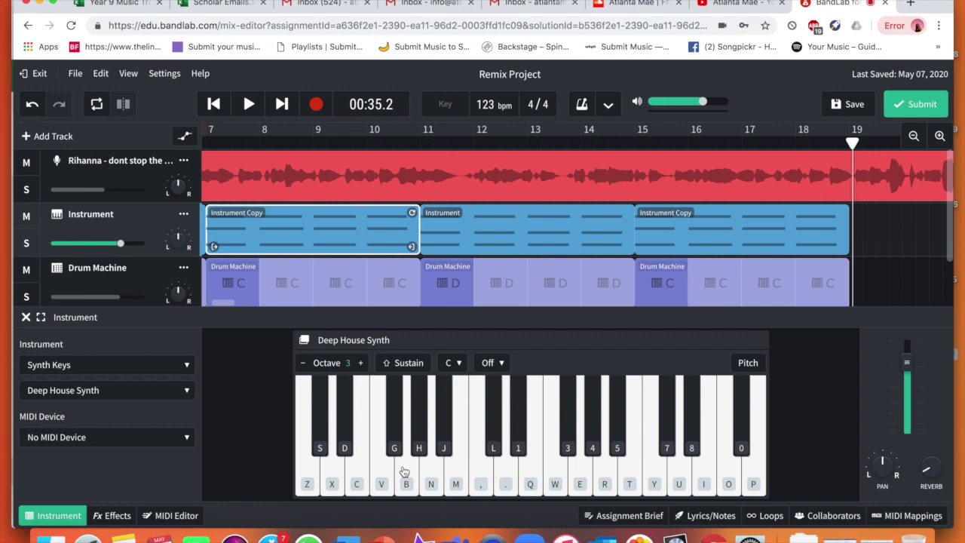
pyautogui.press('c')
pyautogui.press('b')
pyautogui.press('m')
# Step: Play E and B together on the synth keyboard, adding G for the full E minor chord, in repeated rhythms
pyautogui.press('c')
pyautogui.hotkey('c', 'm')
pyautogui.hotkey('c', 'm')
pyautogui.hotkey('c', 'm')
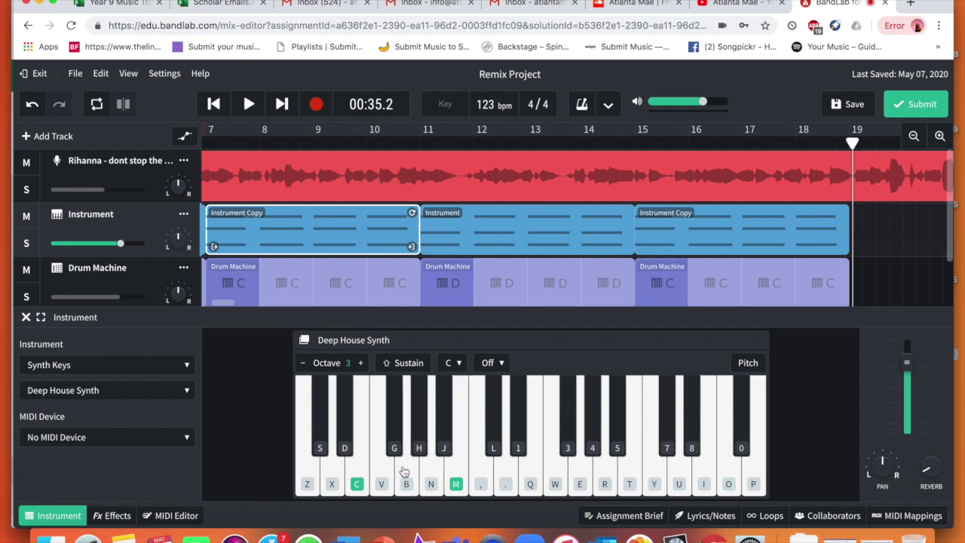
pyautogui.hotkey('c', 'm')
pyautogui.hotkey('c', 'm')
pyautogui.press('b')
pyautogui.hotkey('c', 'm')
pyautogui.hotkey('c', 'm')
pyautogui.press('b')
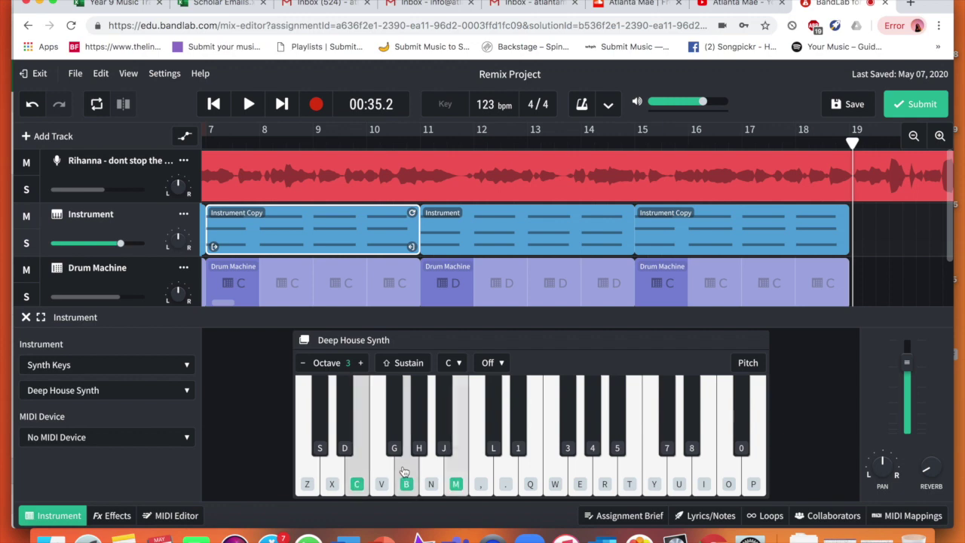
pyautogui.hotkey('c', 'b')
pyautogui.press('m')
pyautogui.hotkey('c', 'm')
pyautogui.hotkey('c', 'm')
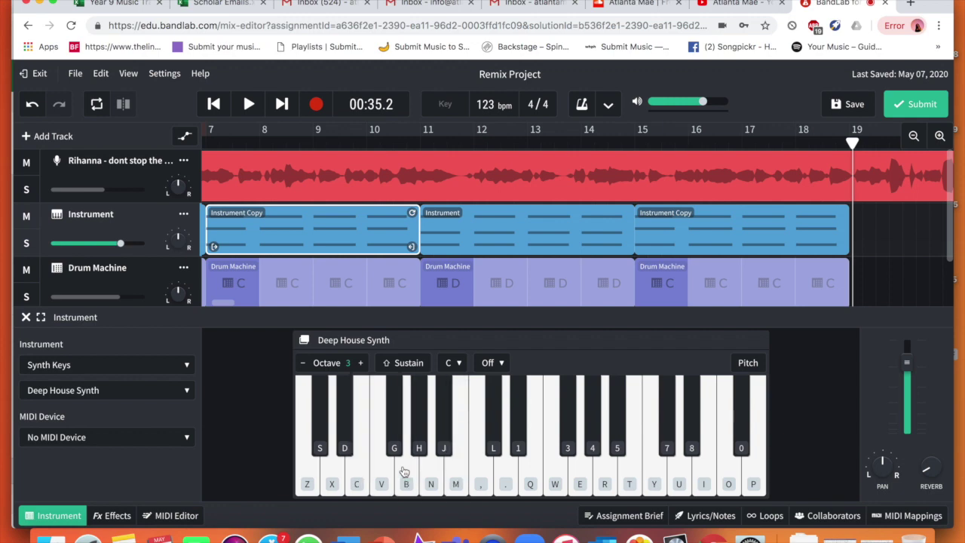
pyautogui.hotkey('c', 'm')
pyautogui.press('b')
pyautogui.hotkey('c', 'b')
pyautogui.hotkey('c', 'b')
pyautogui.hotkey('c', 'b')
pyautogui.press('m')
pyautogui.hotkey('c', 'b')
pyautogui.press('m')
pyautogui.hotkey('c', 'm')
pyautogui.press('m')
pyautogui.hotkey('c', 'm')
pyautogui.hotkey('c', 'm')
pyautogui.hotkey('c', 'm')
pyautogui.hotkey('c', 'm')
pyautogui.hotkey('c', 'm')
# Step: Select the drum machine track, close its instrument panel and return the playhead to the start of the project
pyautogui.click(650, 153)
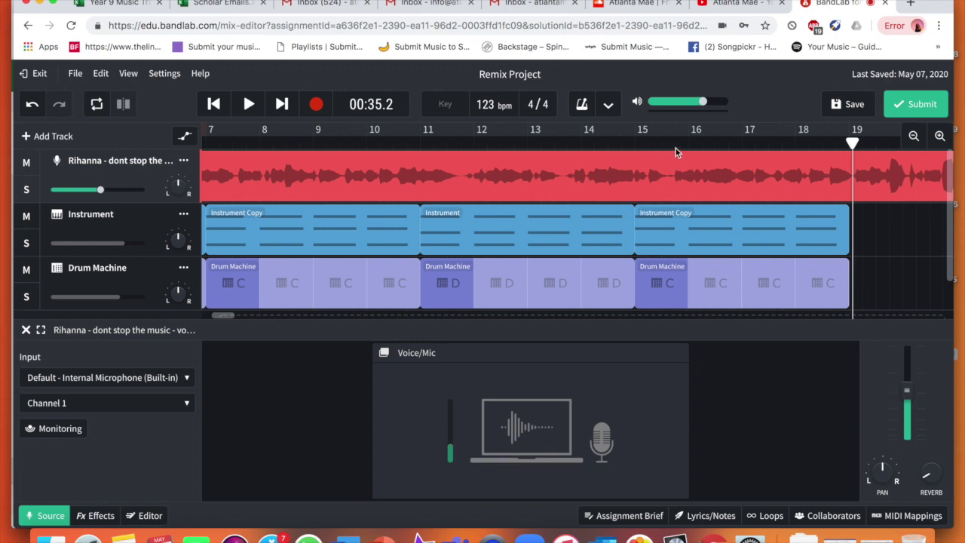
pyautogui.click(137, 269)
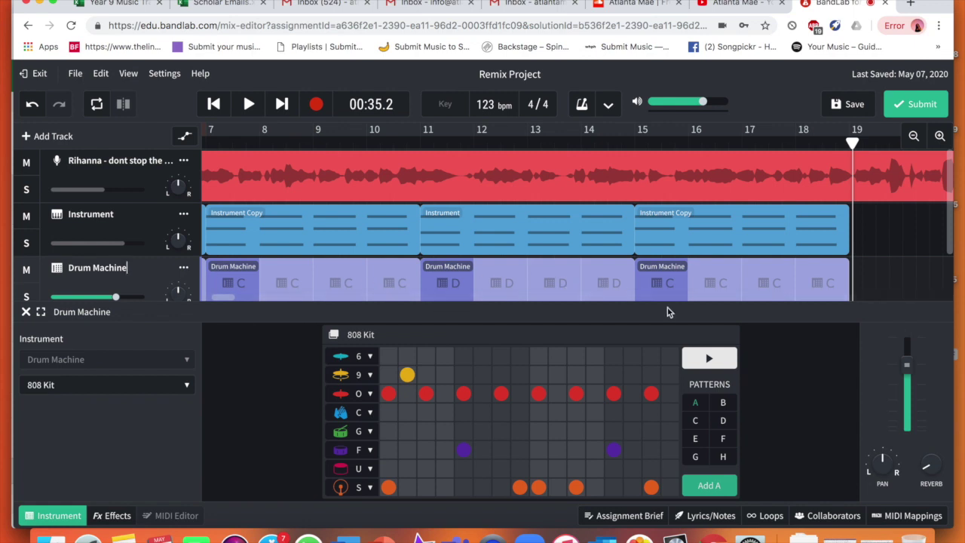
pyautogui.click(55, 515)
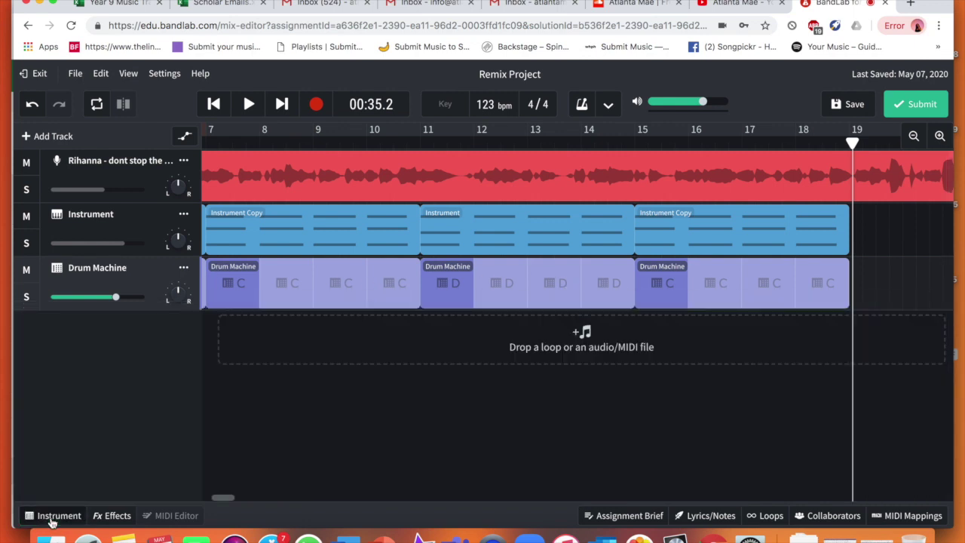
pyautogui.moveTo(855, 142); pyautogui.dragTo(347, 196)
pyautogui.hscroll(-6, 347, 196)
pyautogui.moveTo(672, 143); pyautogui.dragTo(211, 128)
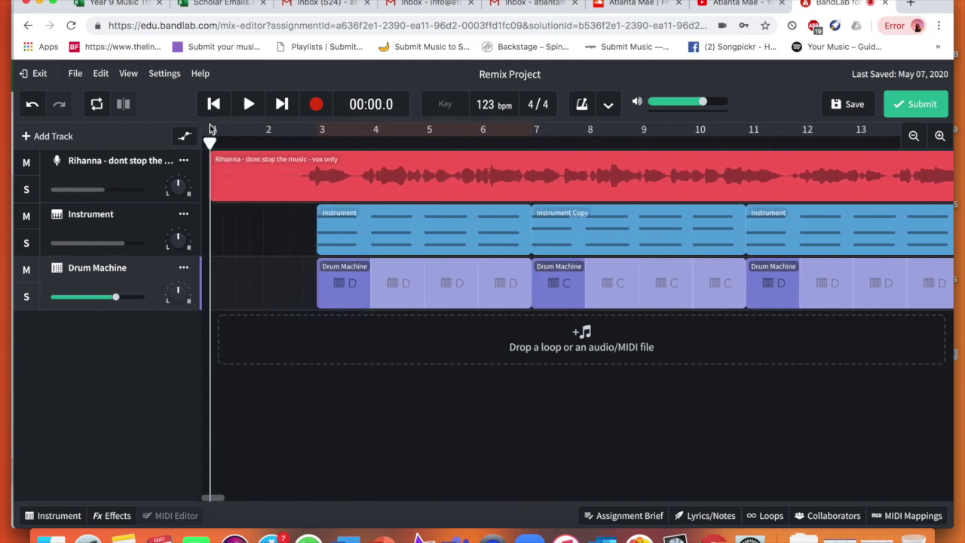